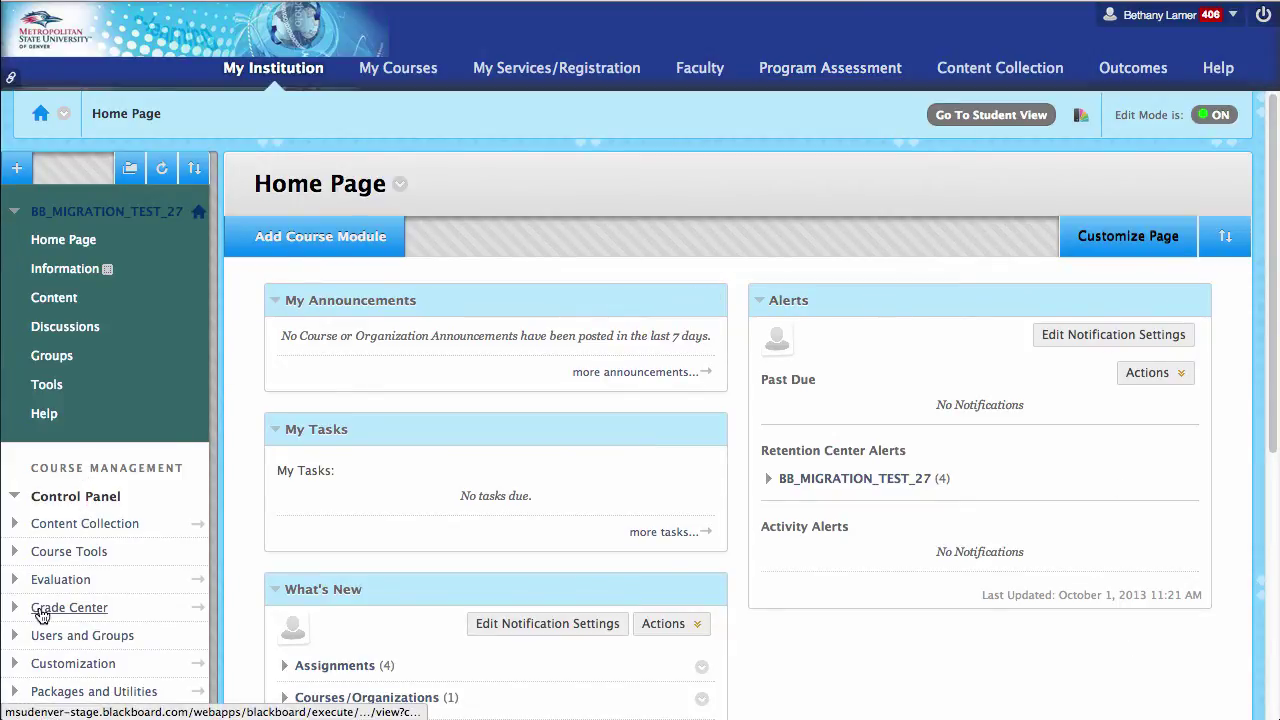
Open the Full Grade Center and start creating a weighted calculated column.
{"action": "left_click", "coordinate": [42, 607]}
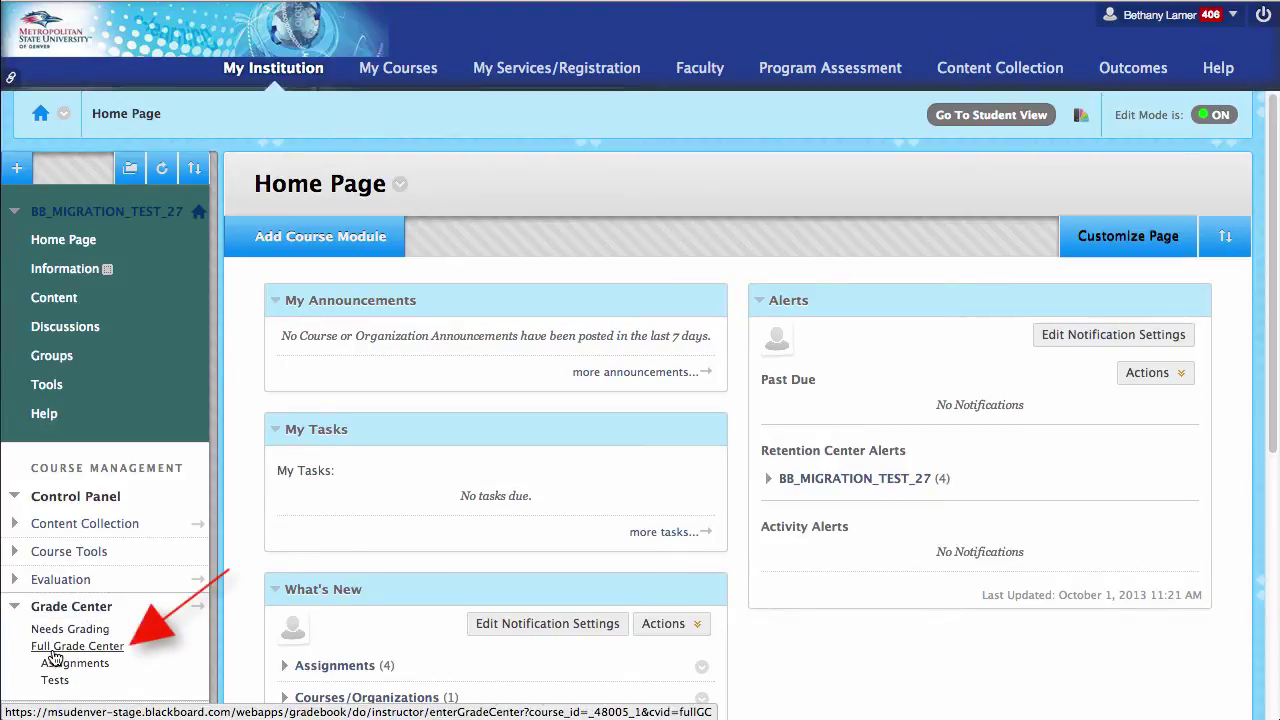
{"action": "left_click", "coordinate": [59, 652]}
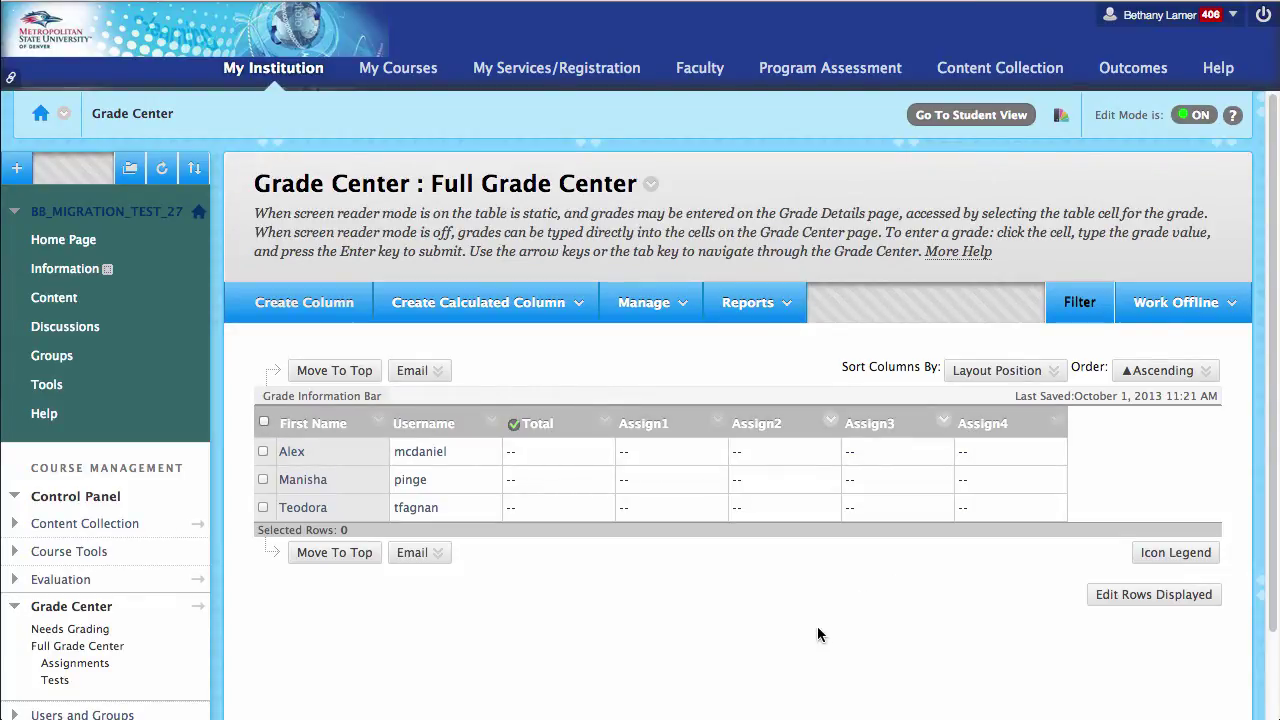
{"action": "left_click", "coordinate": [527, 305]}
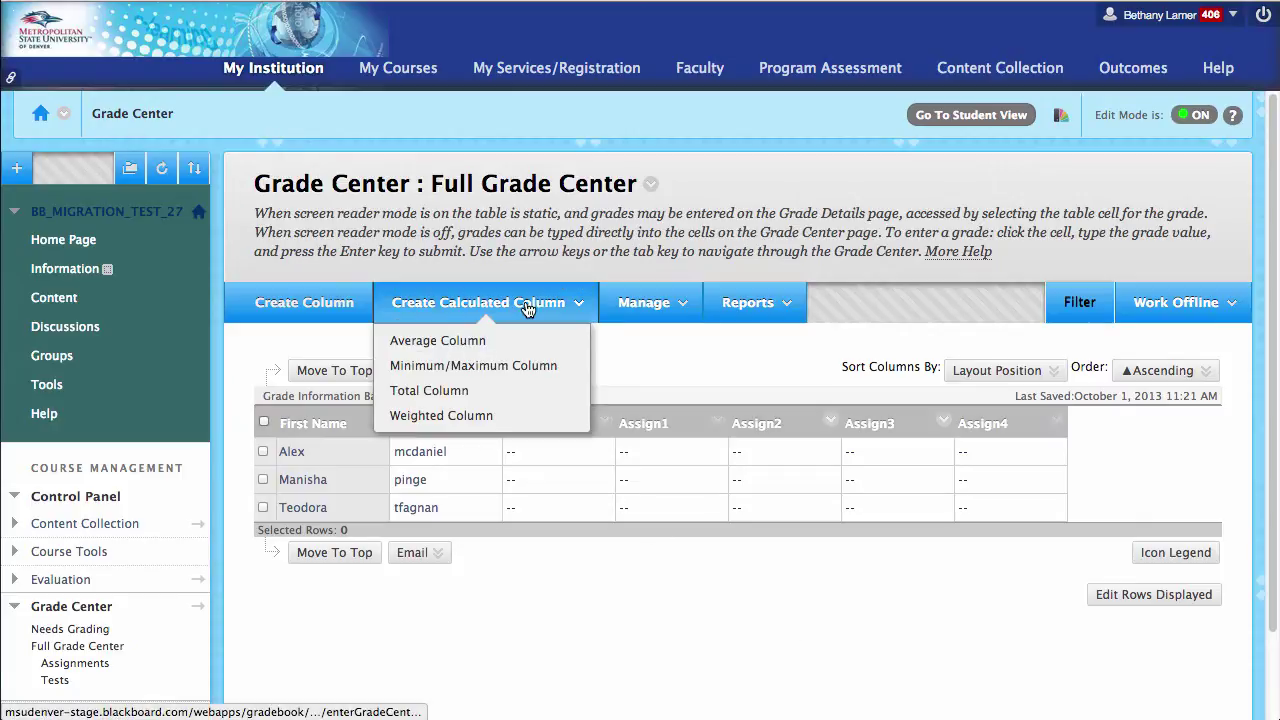
{"action": "left_click", "coordinate": [487, 418]}
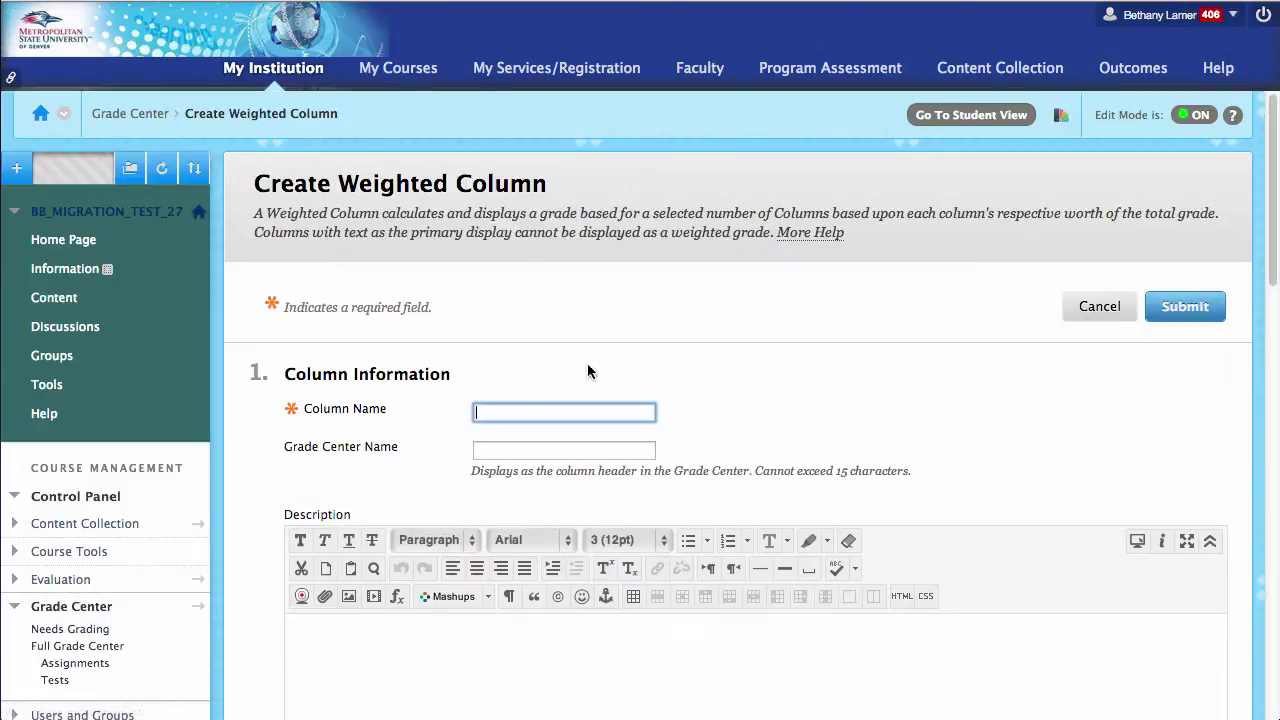
Name the column Weighted Total and set its primary display to Score.
{"action": "left_click", "coordinate": [529, 406]}
{"action": "type", "text": "Weighted Total"}
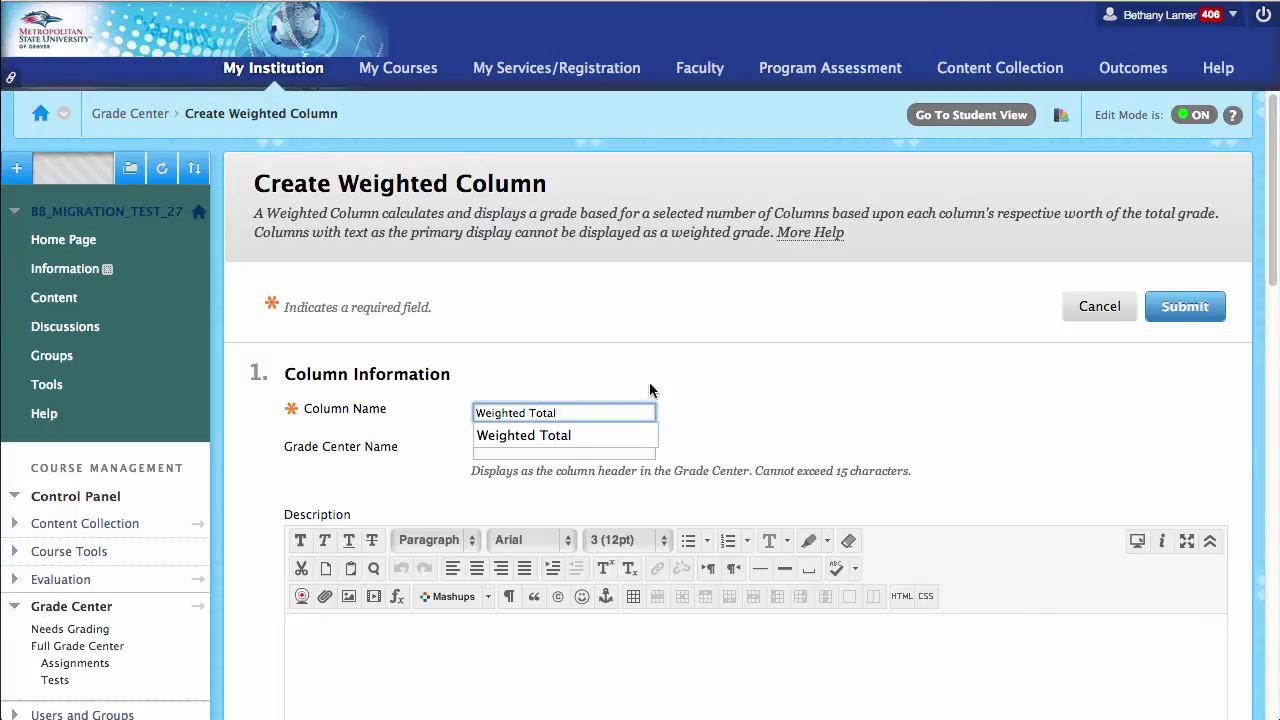
{"action": "left_click", "coordinate": [832, 389]}
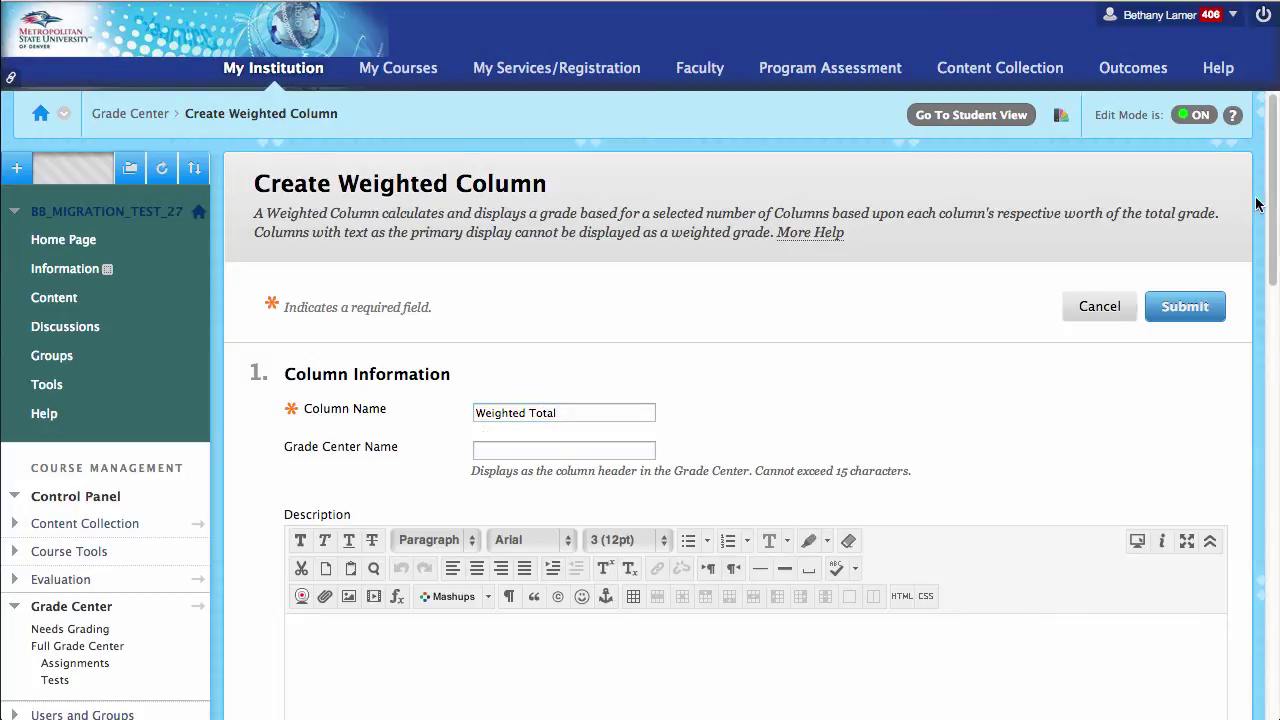
{"action": "scroll", "coordinate": [1276, 200], "scroll_direction": "down", "scroll_amount": 10}
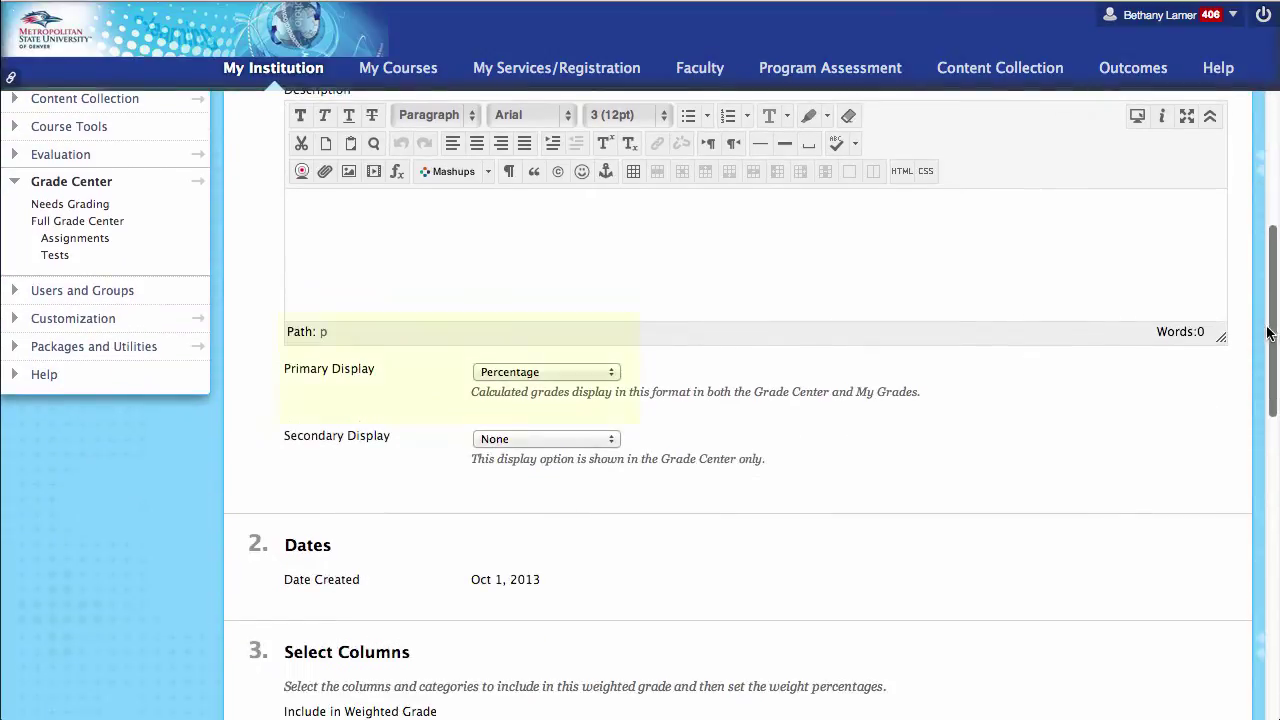
{"action": "left_click", "coordinate": [528, 372]}
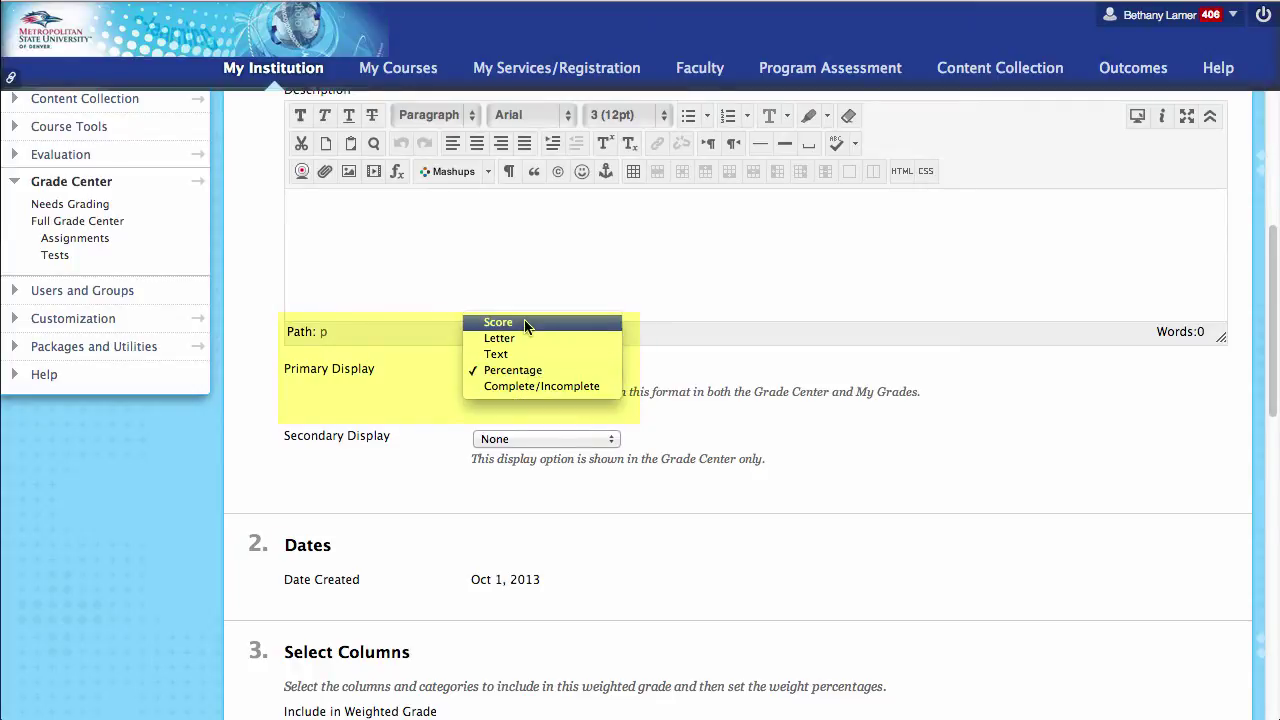
{"action": "left_click", "coordinate": [524, 323]}
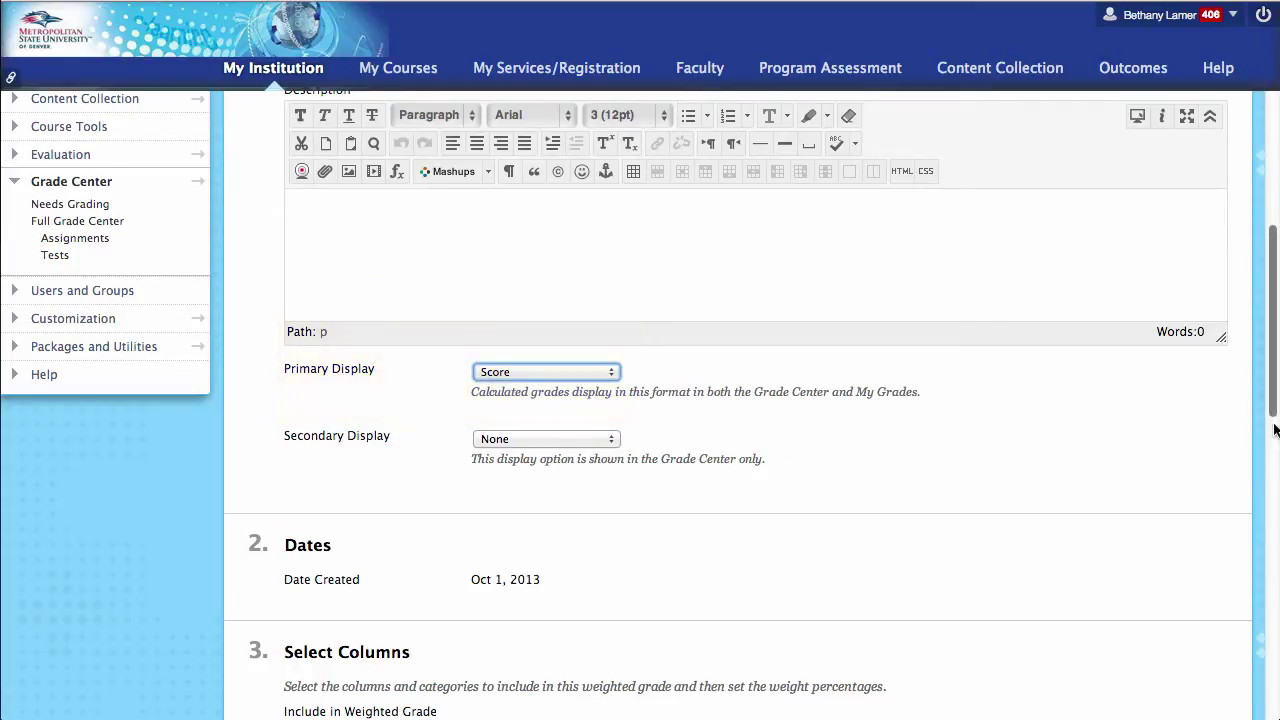
Add the columns Assign1, Assign2, Assign3 and Assign4 to the columns included in the weighted grade.
{"action": "left_click_drag", "start_coordinate": [1274, 397], "coordinate": [1274, 552]}
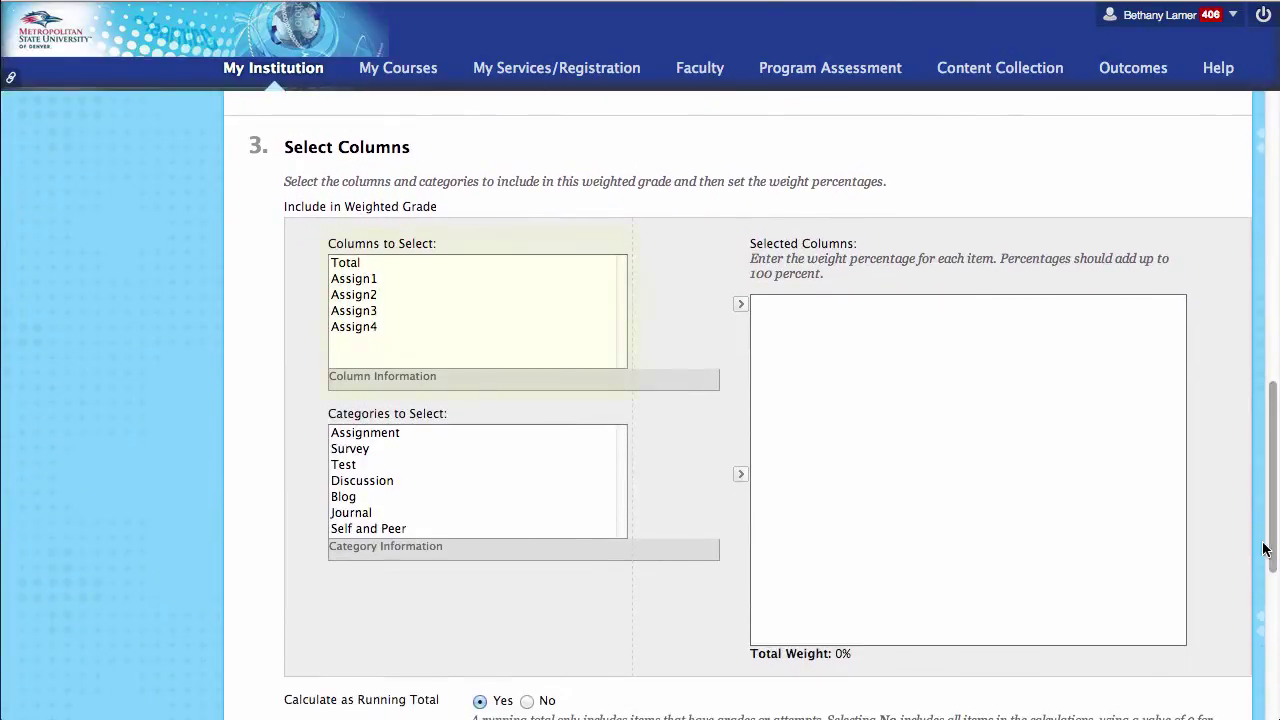
{"action": "left_click", "coordinate": [361, 280]}
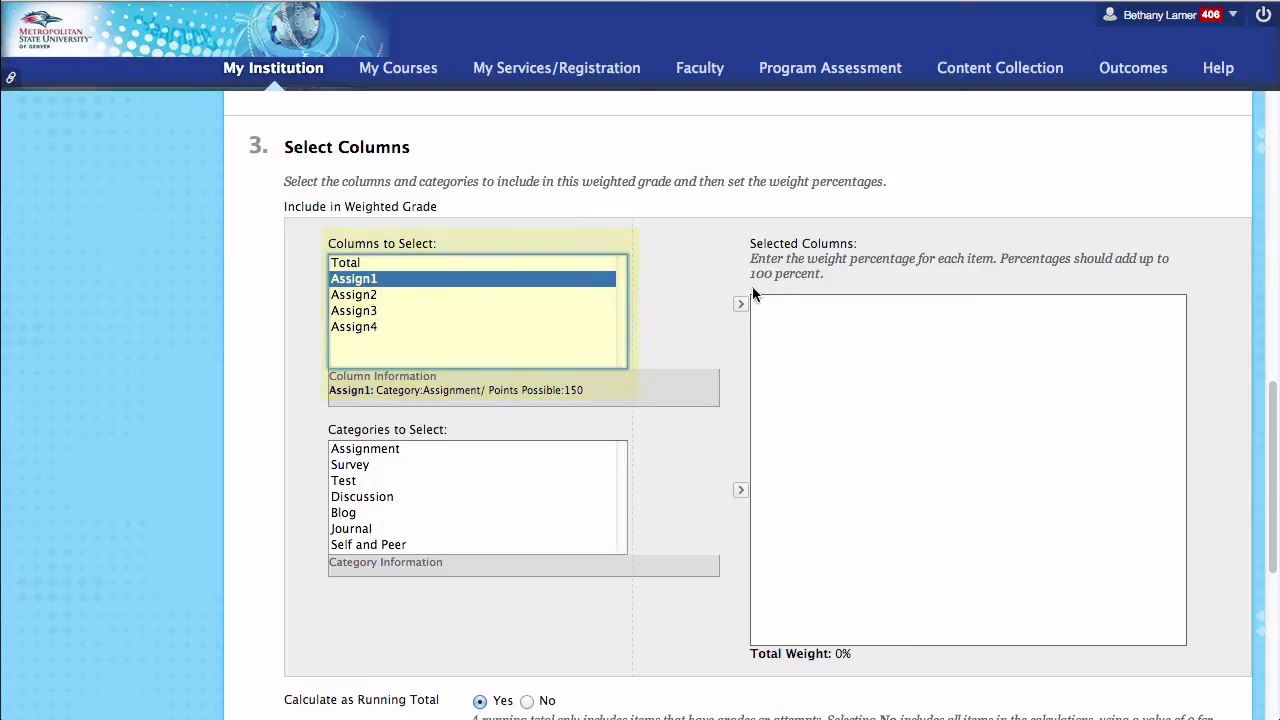
{"action": "left_click", "coordinate": [741, 306]}
{"action": "left_click", "coordinate": [400, 280]}
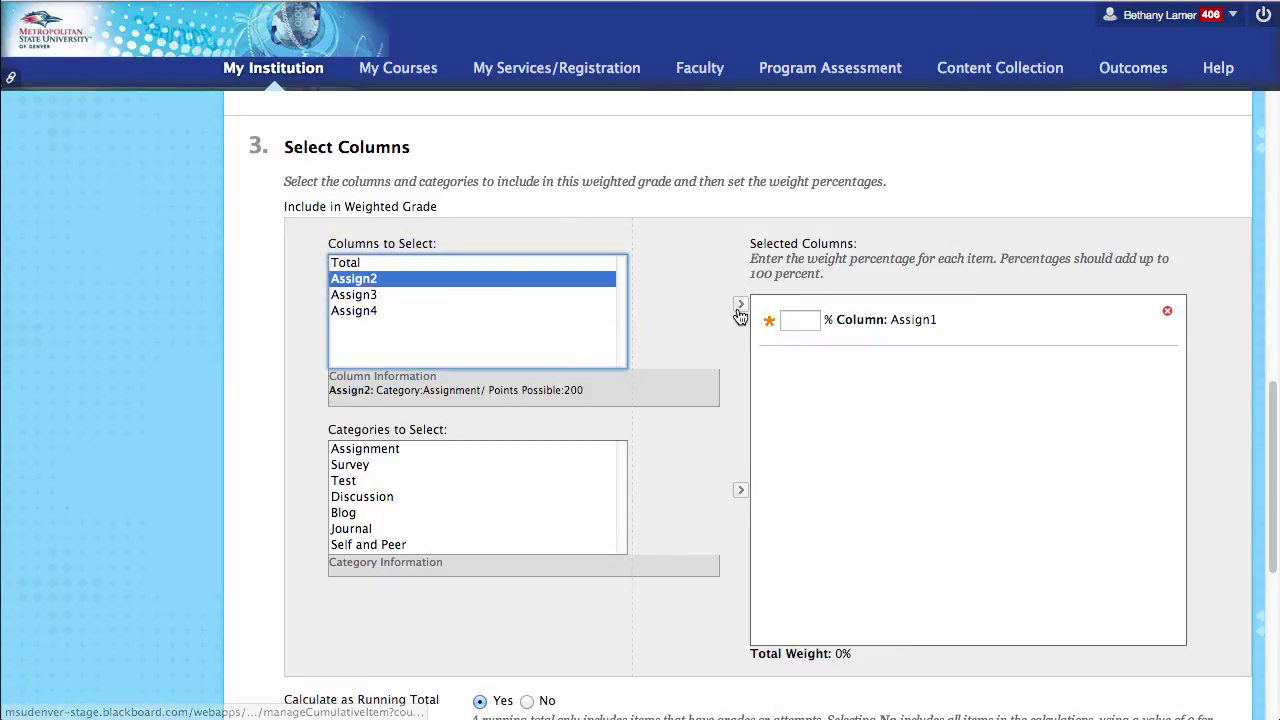
{"action": "left_click", "coordinate": [741, 306]}
{"action": "left_click", "coordinate": [388, 278]}
{"action": "left_click", "coordinate": [741, 304]}
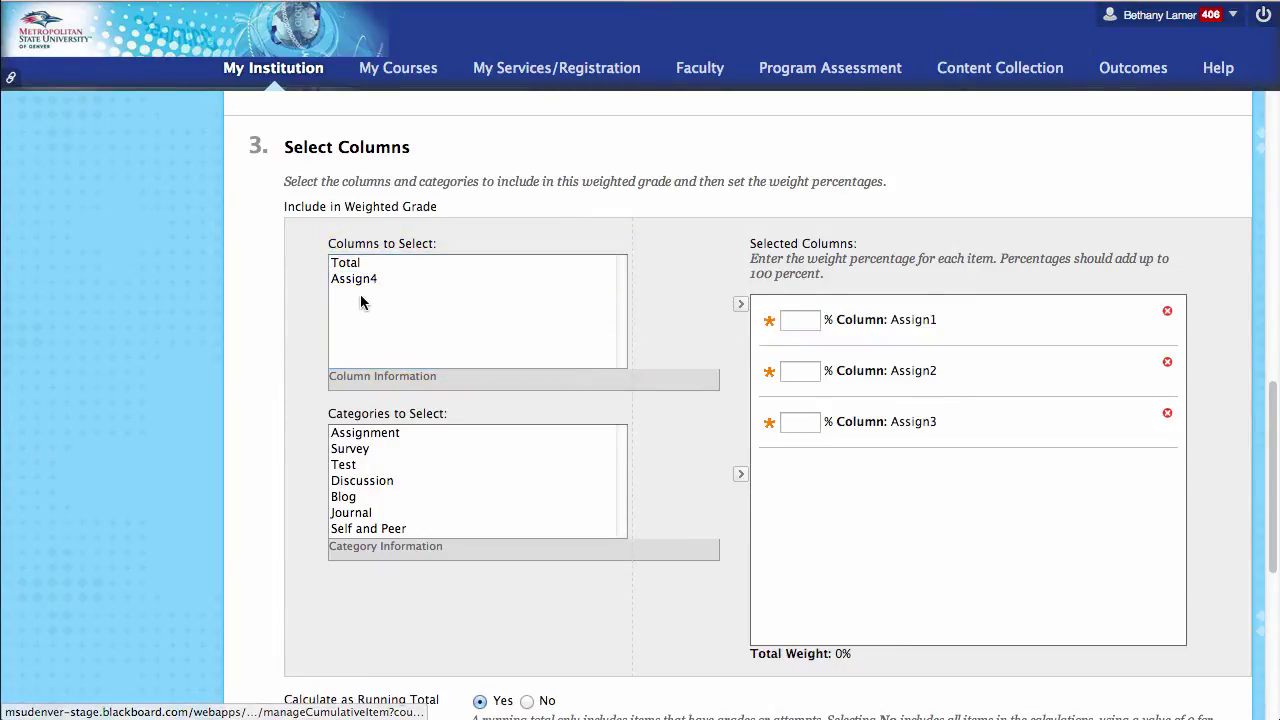
{"action": "left_click", "coordinate": [375, 279]}
{"action": "left_click", "coordinate": [741, 304]}
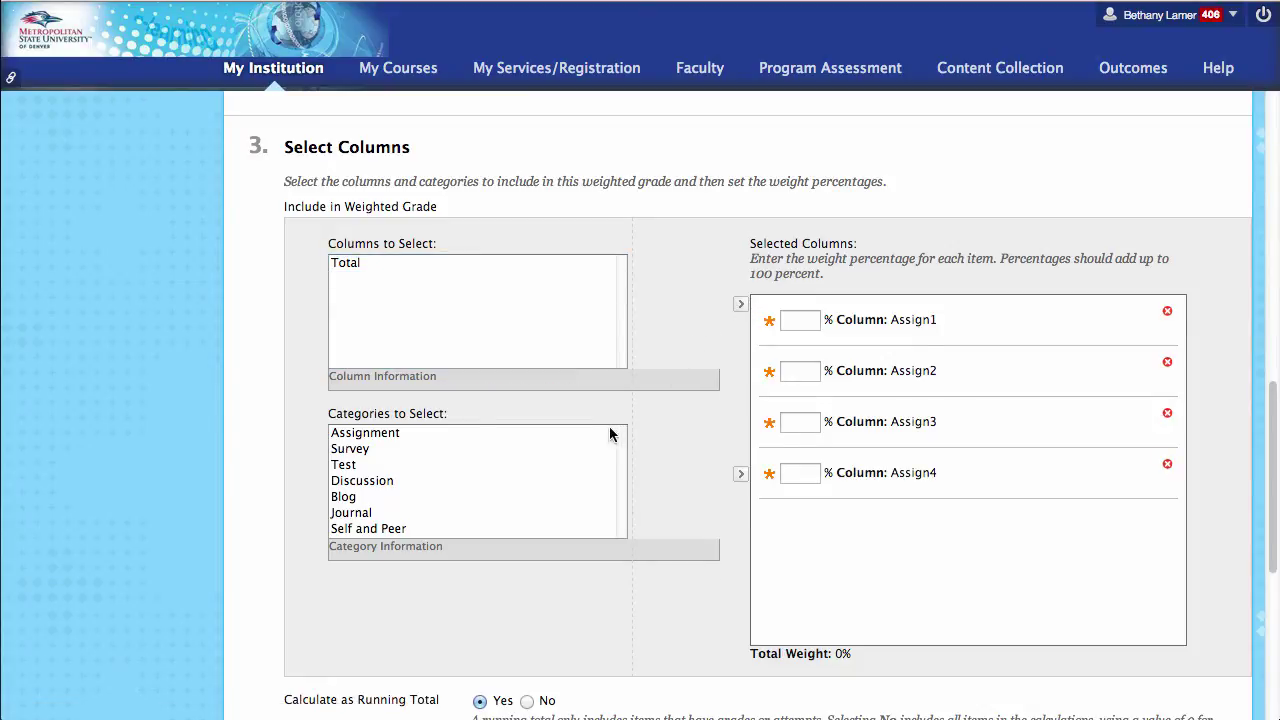
Set the column weights to 20% for Assign1, 30% for Assign2, 20% for Assign3 and 30% for Assign4.
{"action": "left_click", "coordinate": [366, 436]}
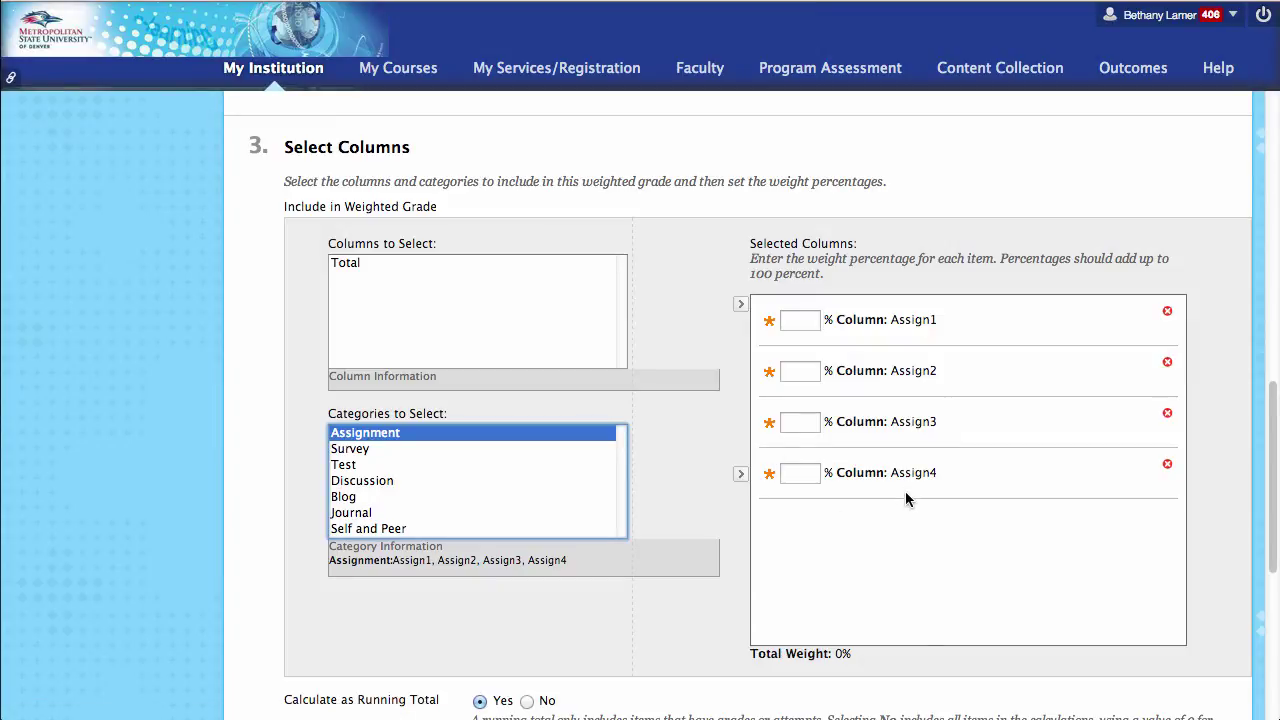
{"action": "left_click", "coordinate": [786, 319]}
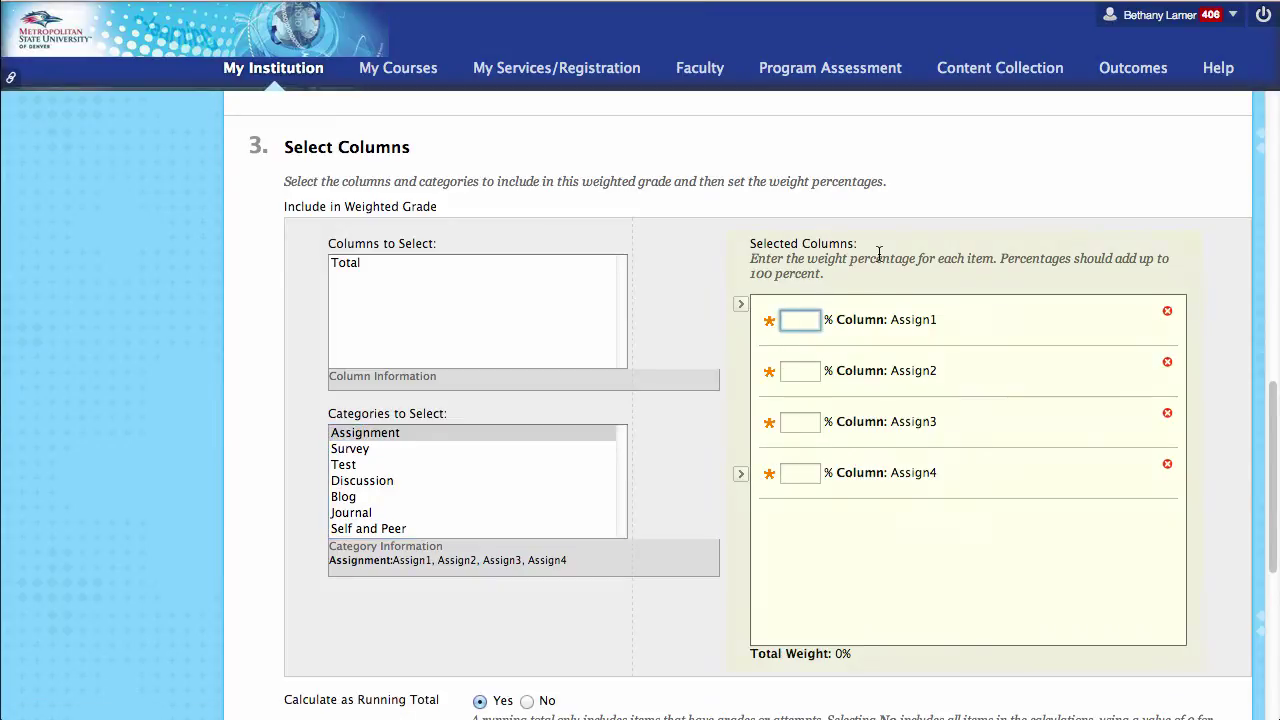
{"action": "type", "text": "20"}
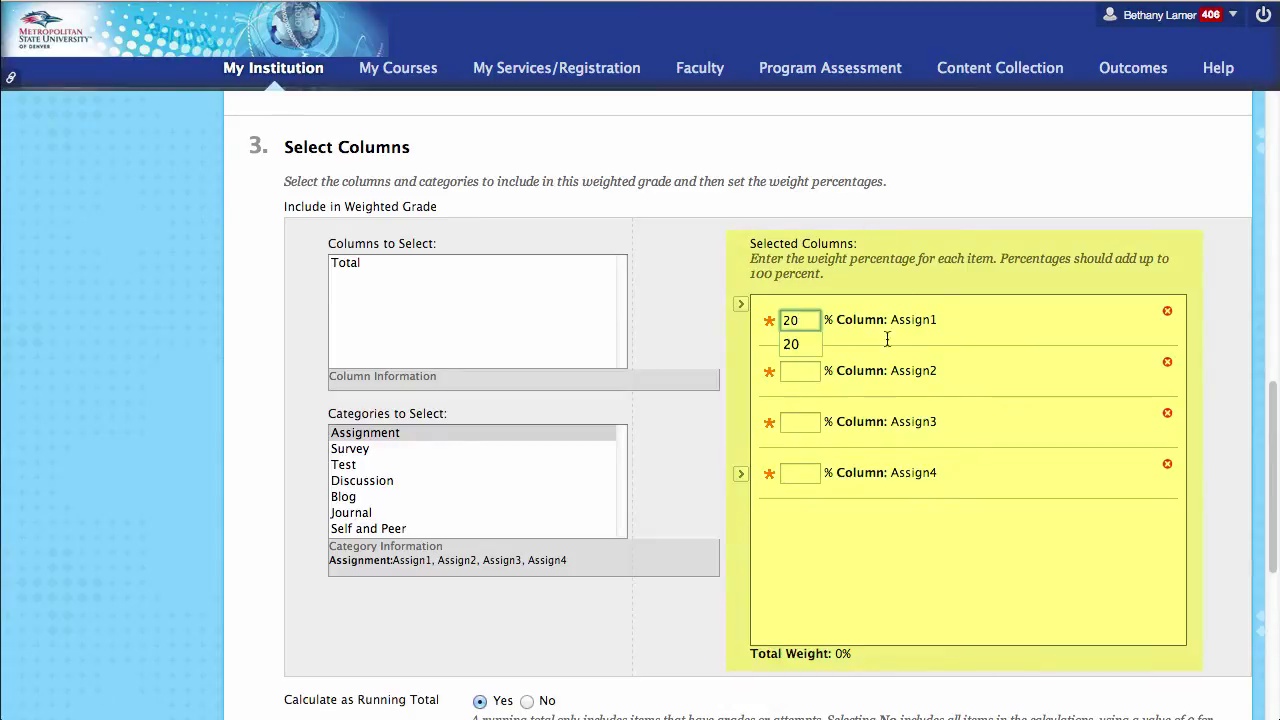
{"action": "left_click", "coordinate": [806, 376]}
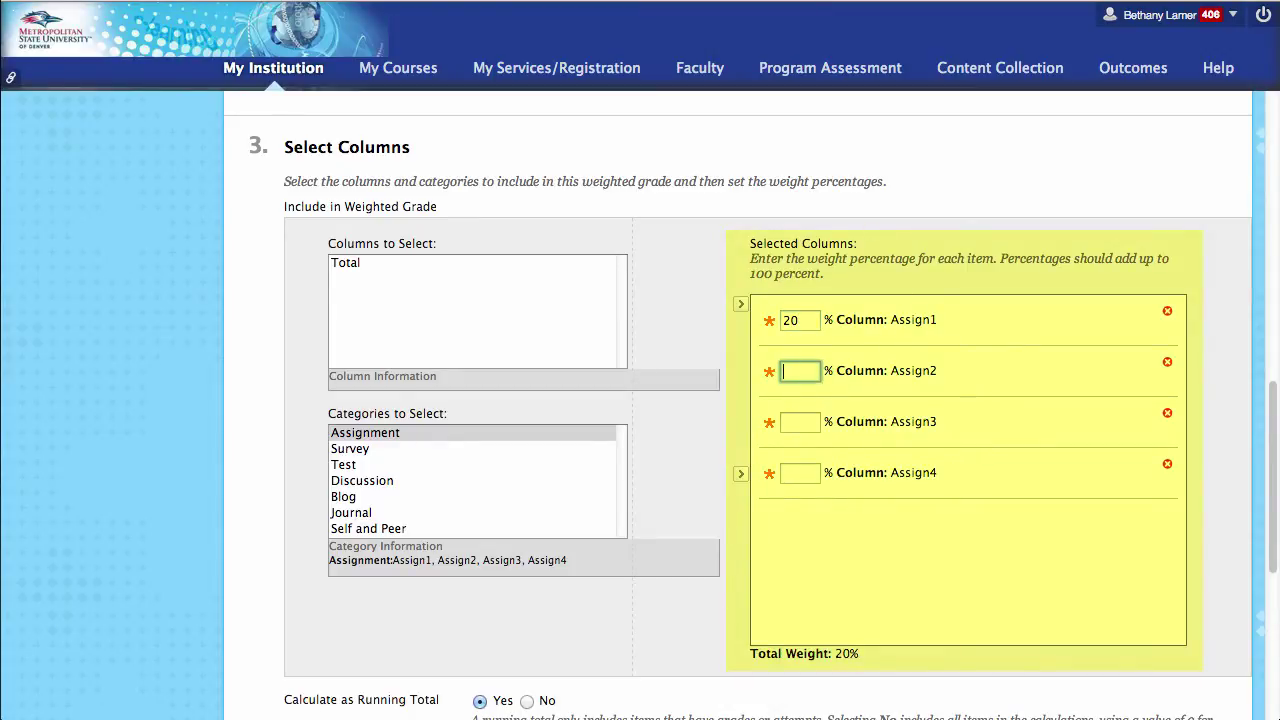
{"action": "type", "text": "30"}
{"action": "left_click", "coordinate": [810, 422]}
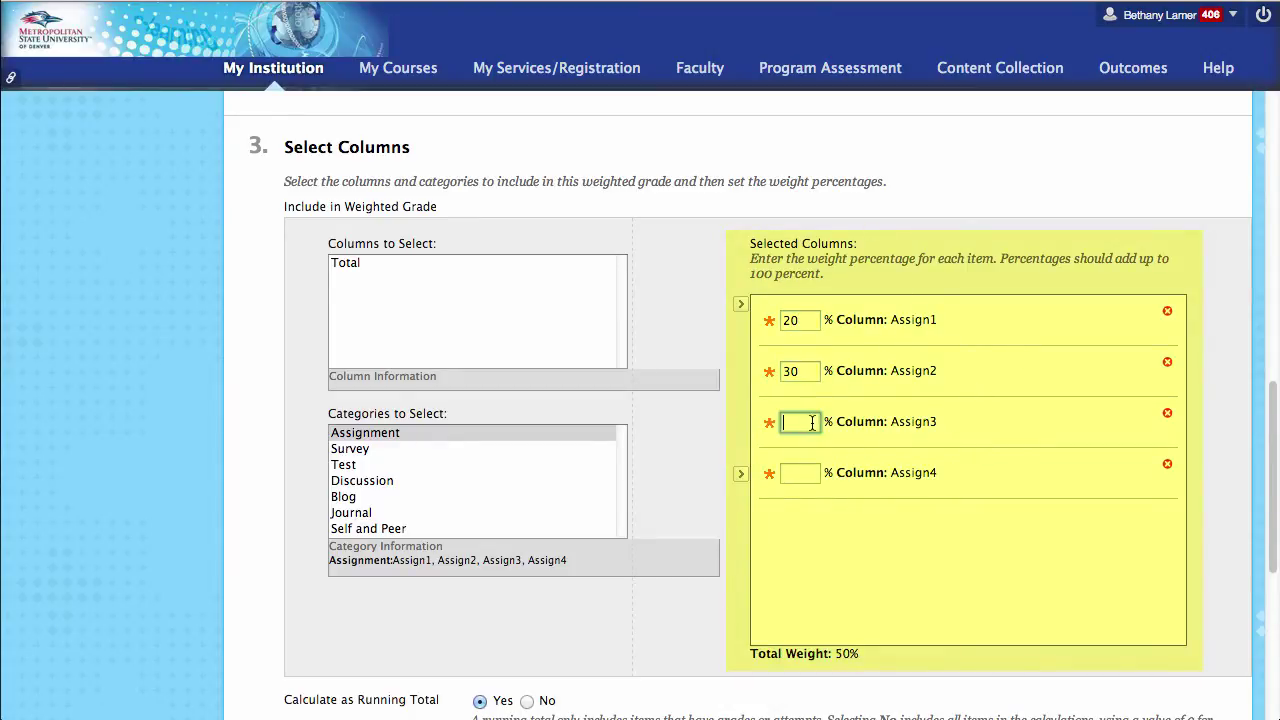
{"action": "type", "text": "20"}
{"action": "key", "text": "Return"}
{"action": "left_click", "coordinate": [753, 139]}
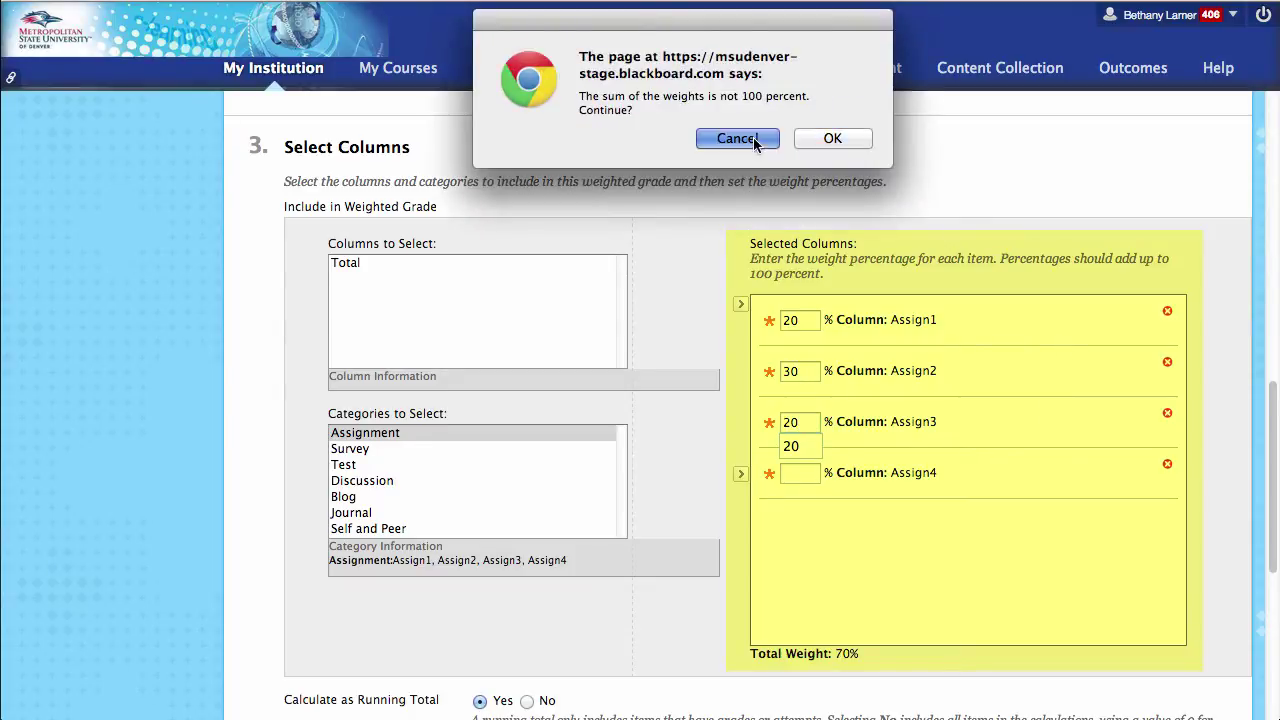
{"action": "left_click", "coordinate": [795, 470]}
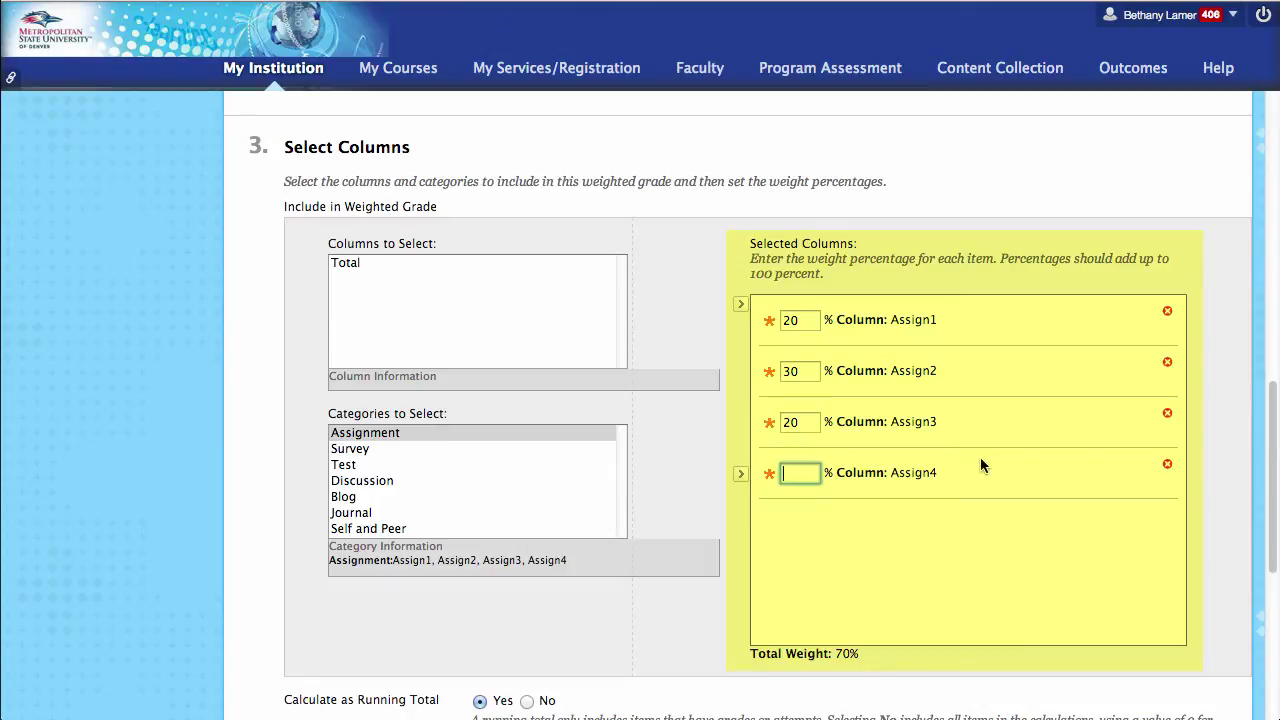
{"action": "type", "text": "30"}
{"action": "left_click", "coordinate": [936, 578]}
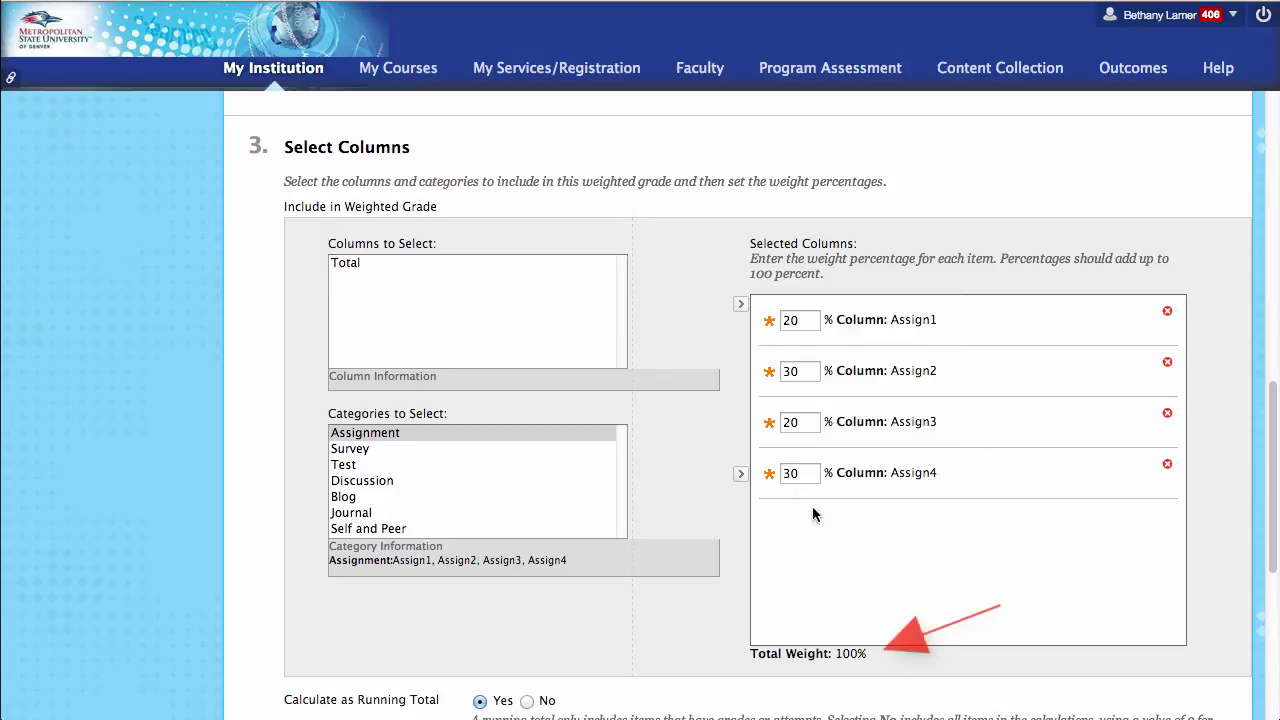
Check the total weight and submit the weighted column.
{"action": "left_click_drag", "start_coordinate": [869, 654], "coordinate": [748, 655]}
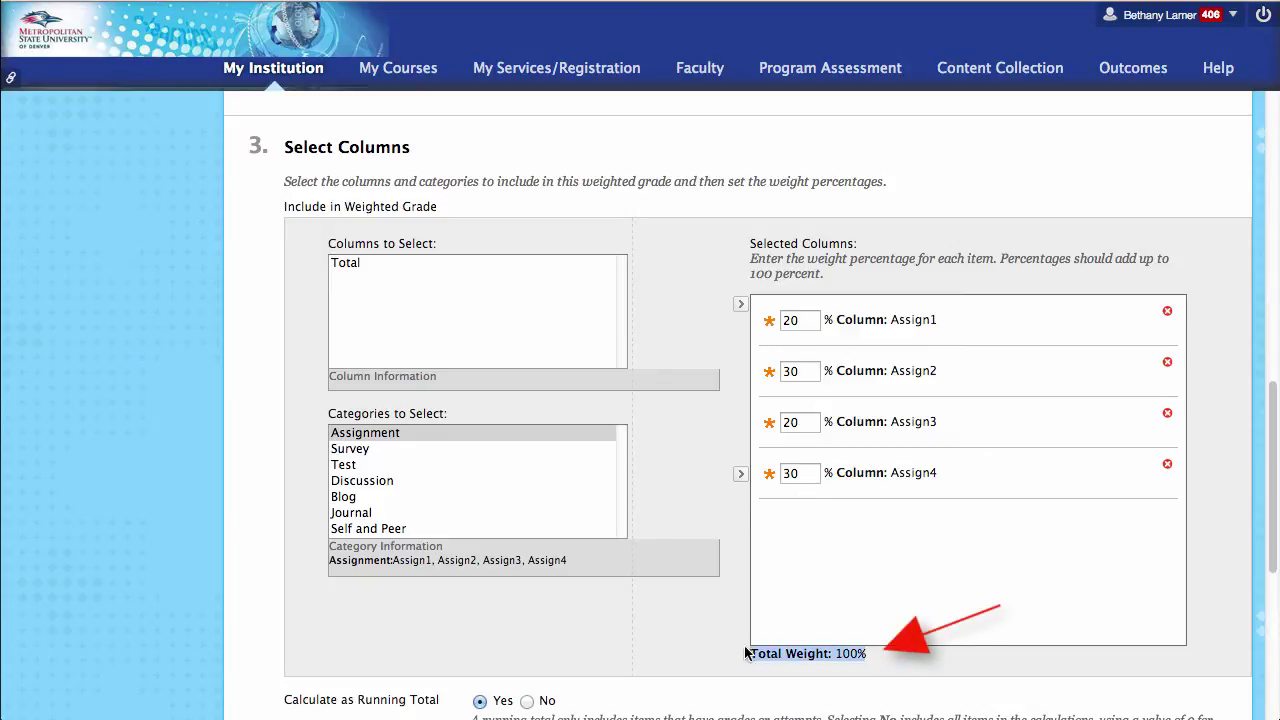
{"action": "left_click", "coordinate": [827, 540]}
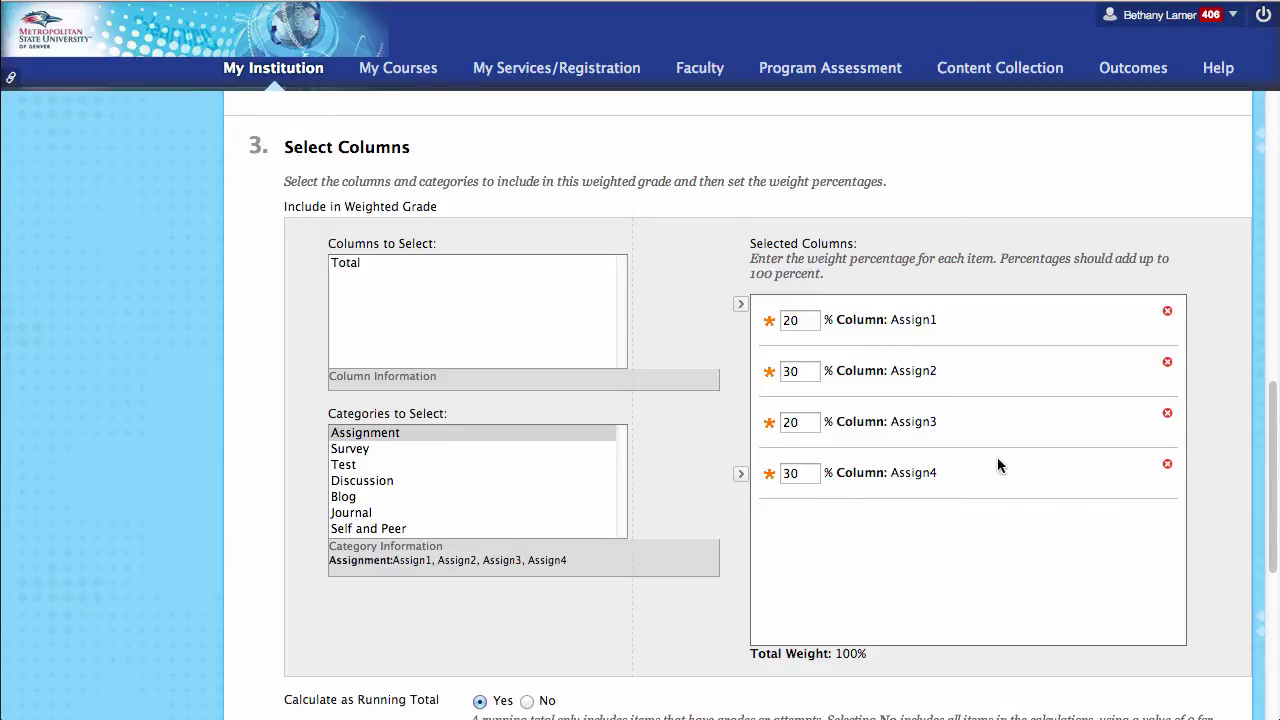
{"action": "left_click_drag", "start_coordinate": [1265, 433], "coordinate": [1265, 578]}
{"action": "left_click", "coordinate": [1183, 664]}
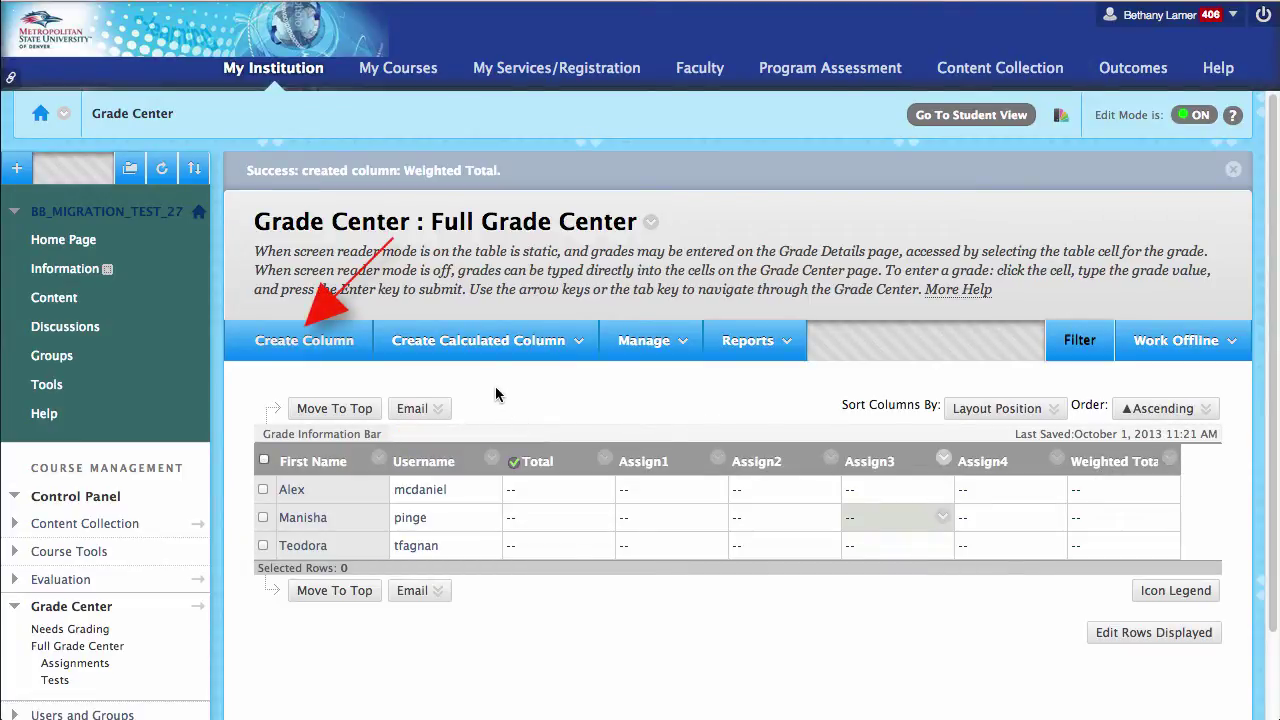
Start a new regular grade column and name it Extra Credit.
{"action": "left_click", "coordinate": [278, 350]}
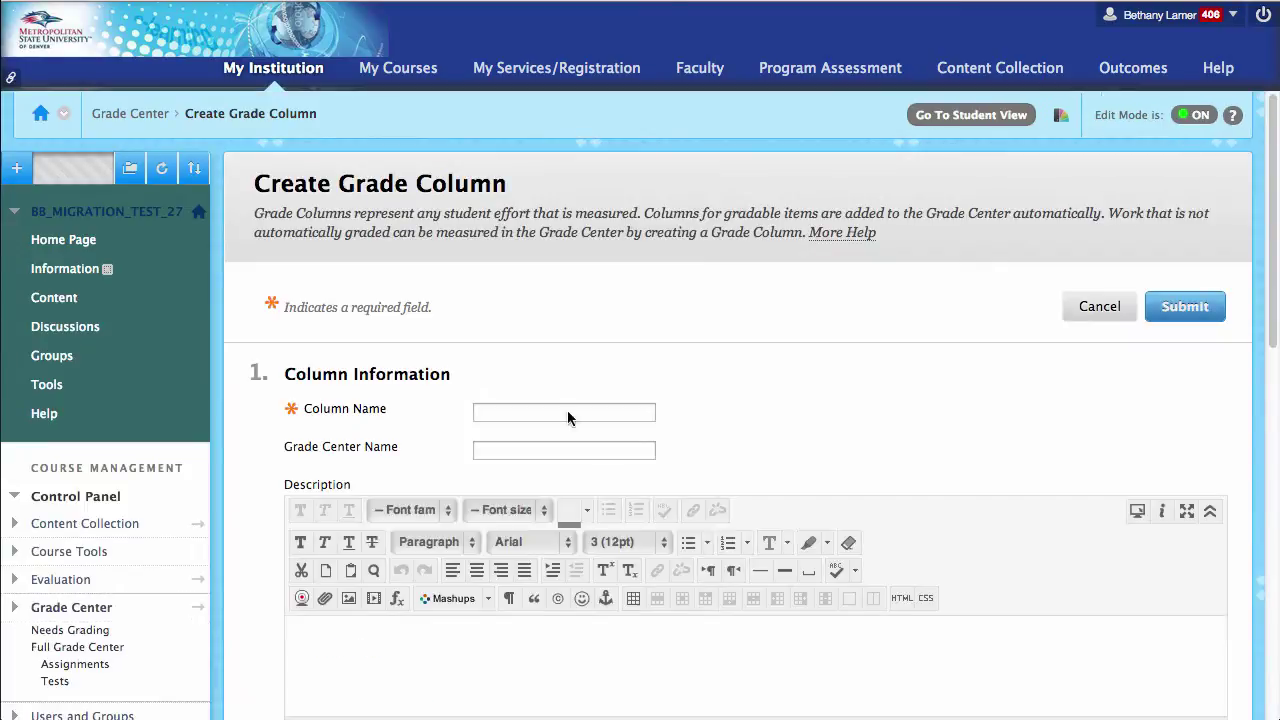
{"action": "left_click", "coordinate": [563, 408]}
{"action": "type", "text": "E"}
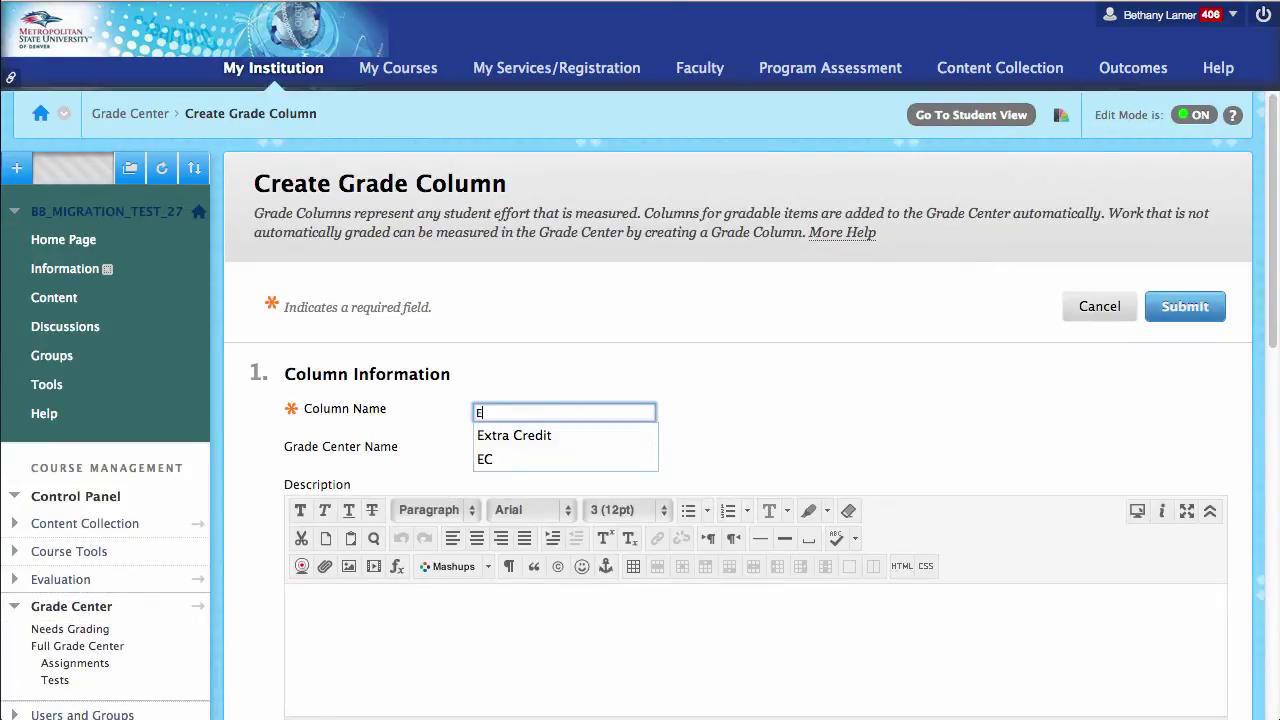
{"action": "type", "text": "xtra Credit"}
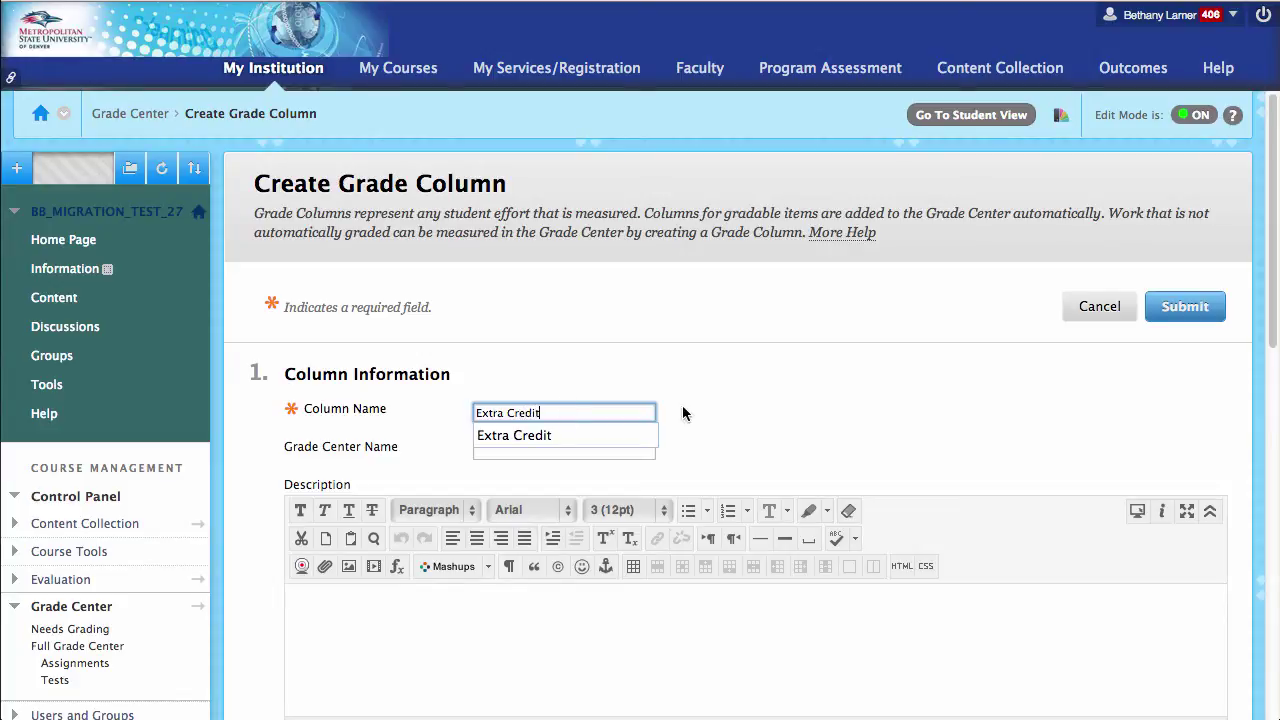
{"action": "left_click", "coordinate": [806, 427]}
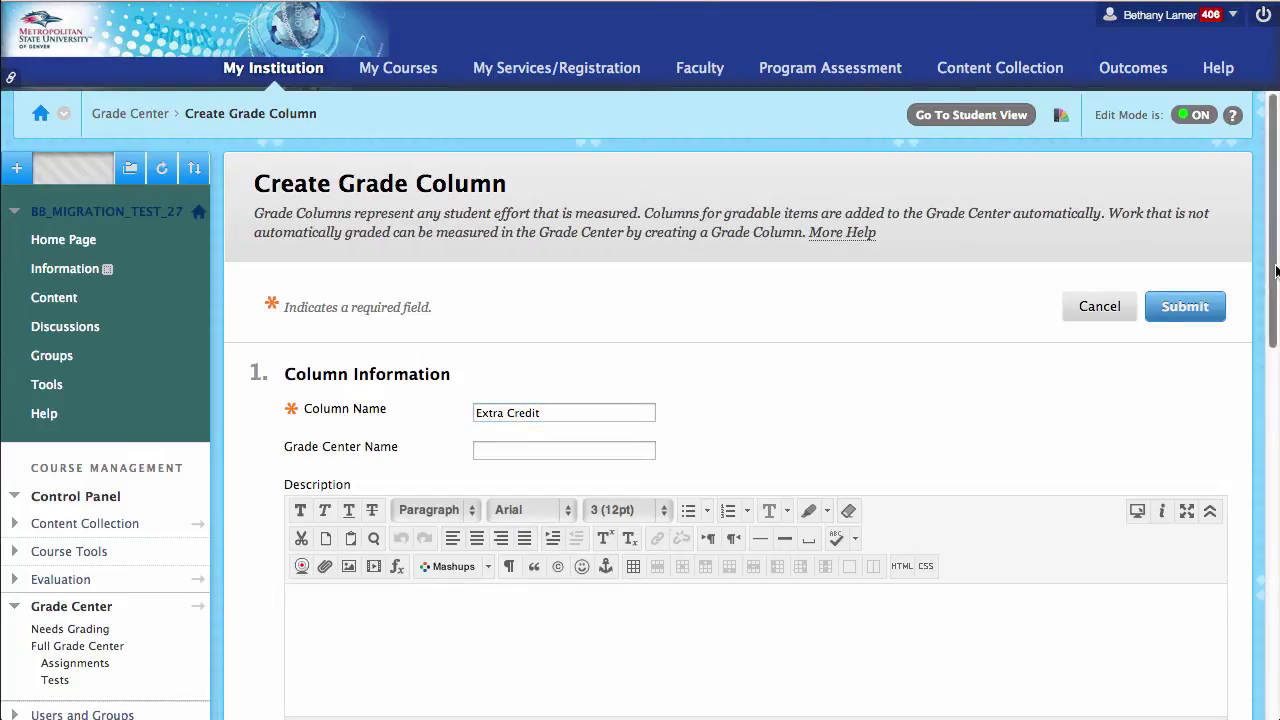
Set the Extra Credit column's points possible to 0 and submit the column to the Grade Center.
{"action": "left_click_drag", "start_coordinate": [1272, 284], "coordinate": [1272, 462]}
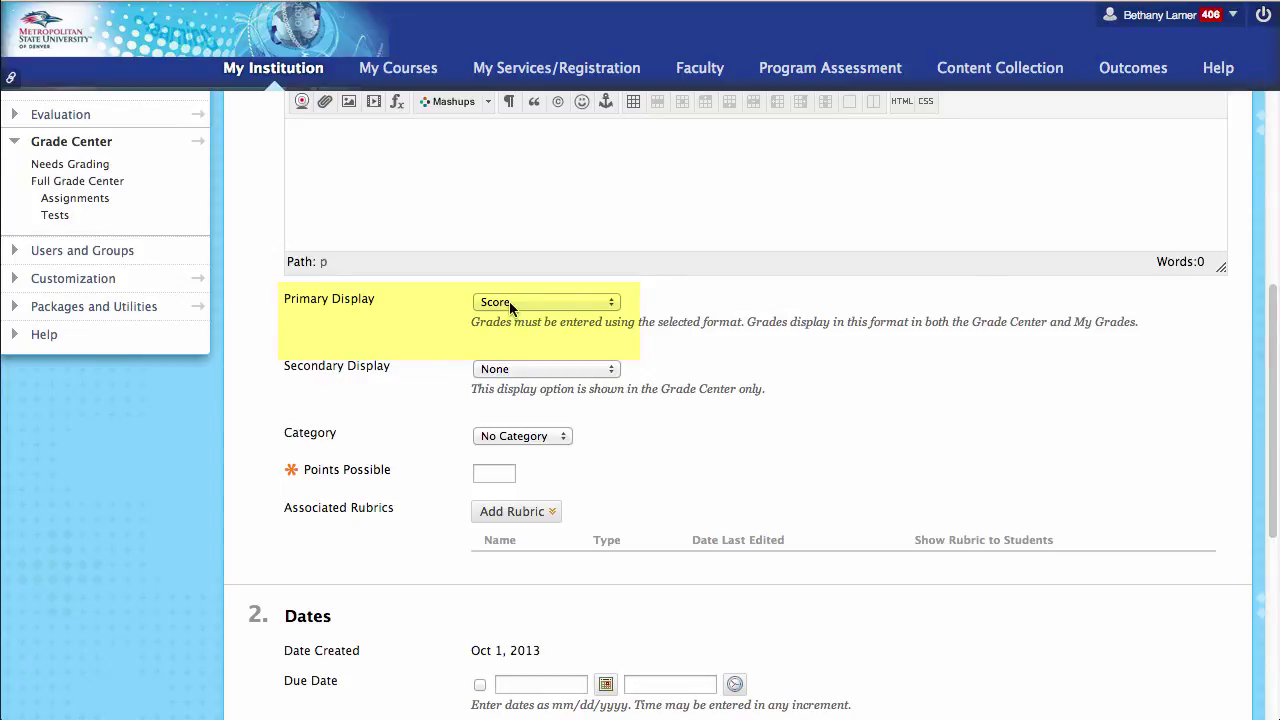
{"action": "left_click", "coordinate": [502, 472]}
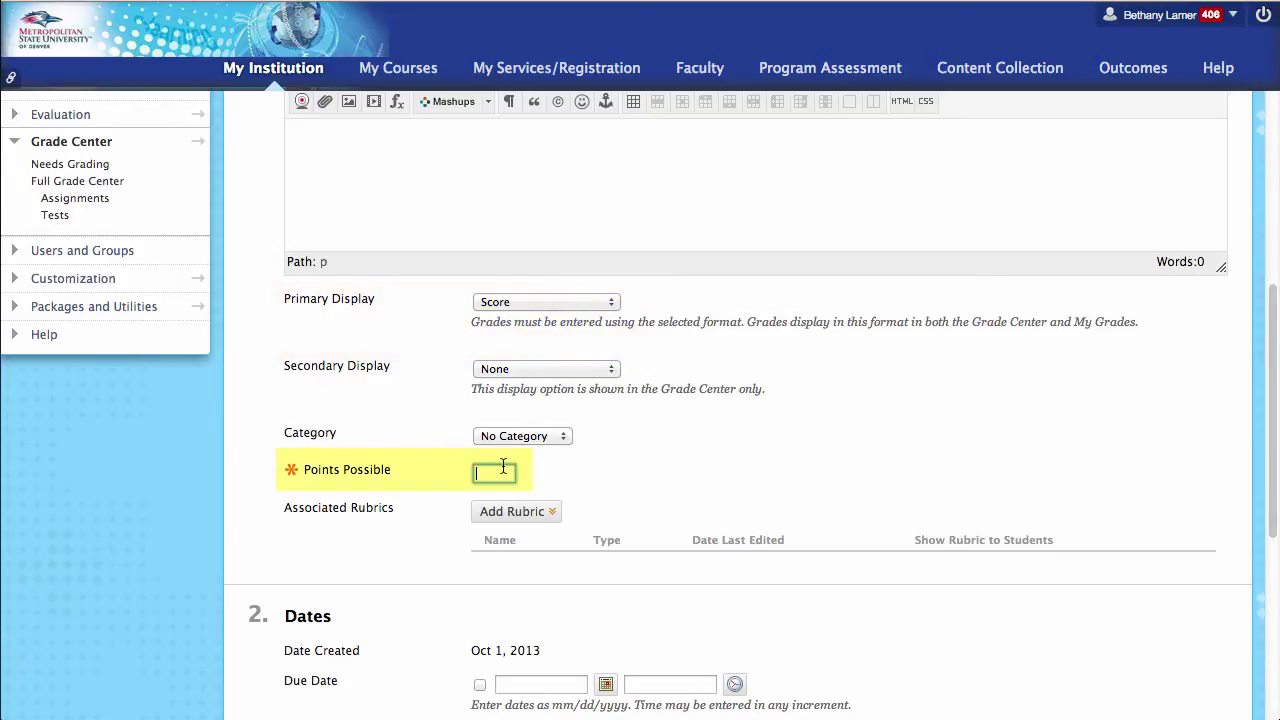
{"action": "type", "text": "0"}
{"action": "left_click", "coordinate": [649, 467]}
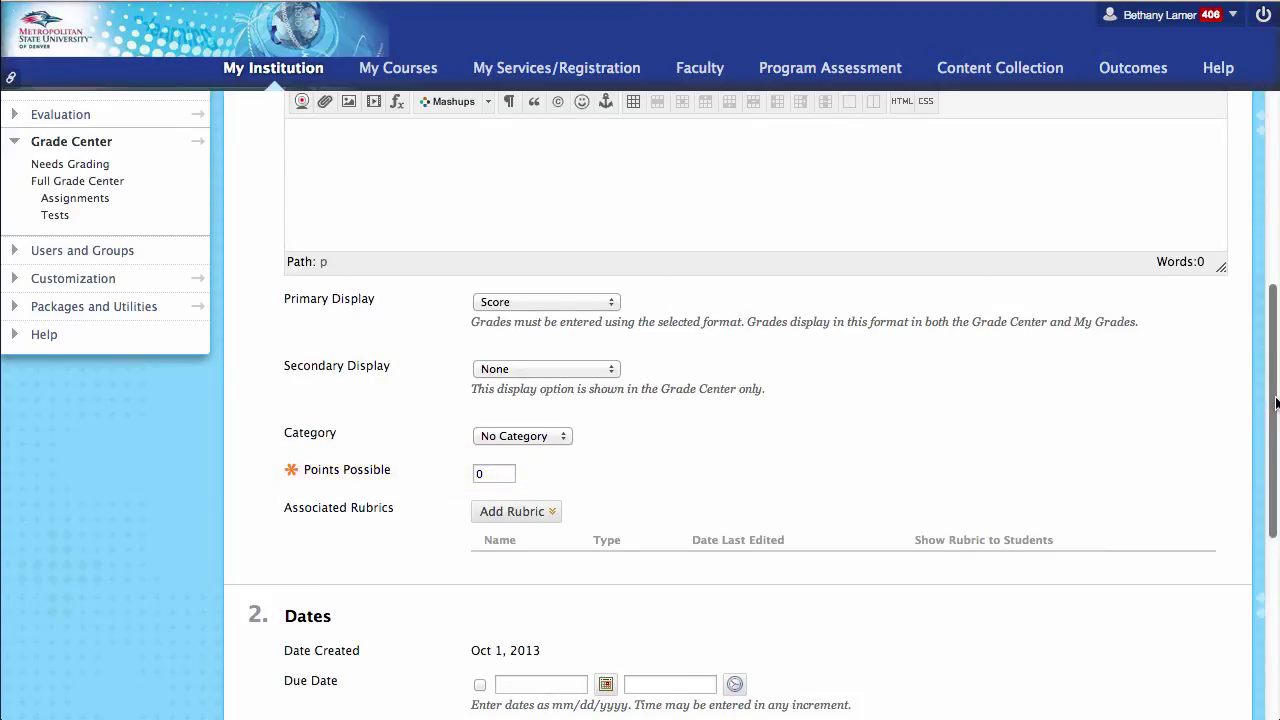
{"action": "scroll", "coordinate": [1275, 402], "scroll_direction": "down", "scroll_amount": 10}
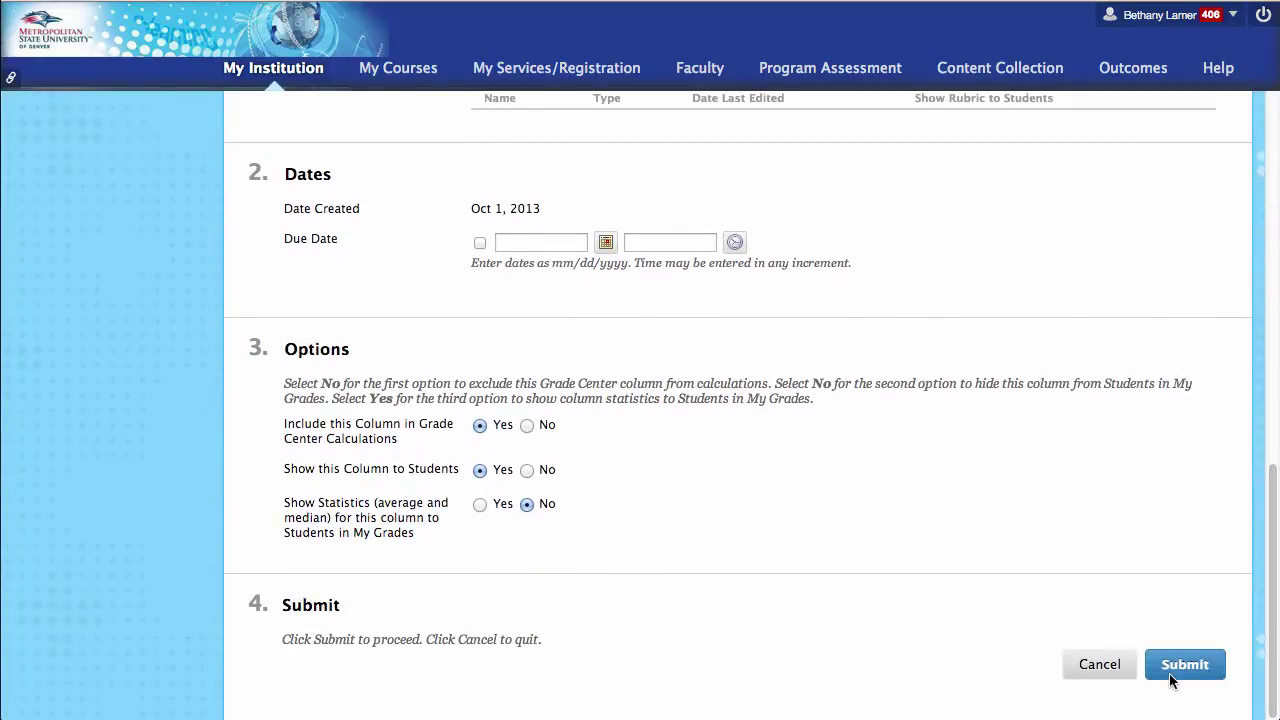
{"action": "left_click", "coordinate": [1172, 678]}
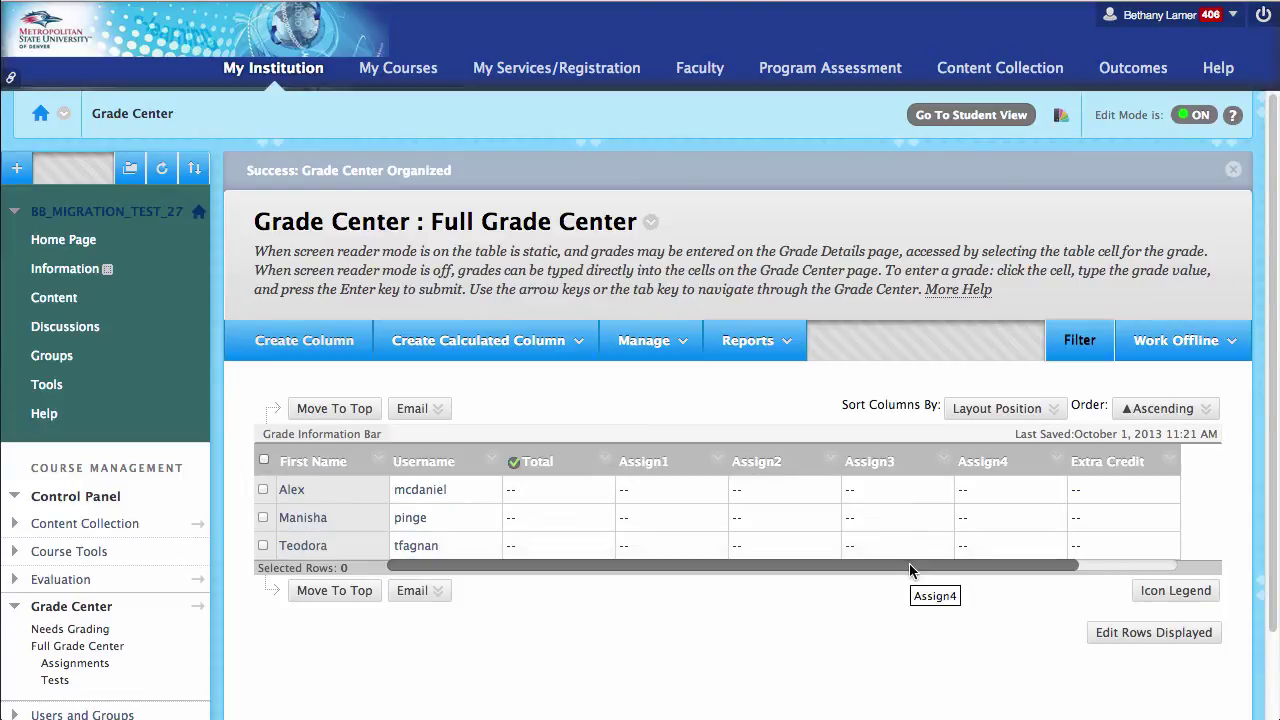
{"action": "left_click_drag", "start_coordinate": [909, 563], "coordinate": [1036, 567]}
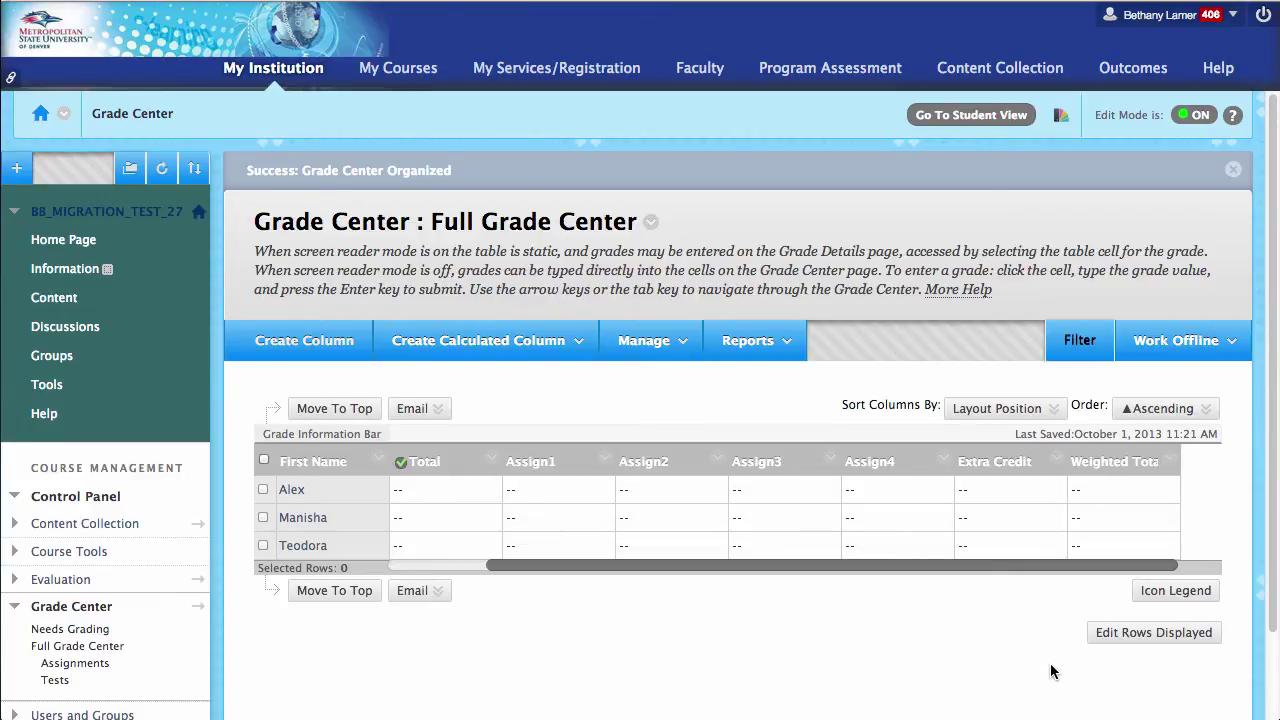
{"action": "left_click_drag", "start_coordinate": [1008, 565], "coordinate": [792, 578]}
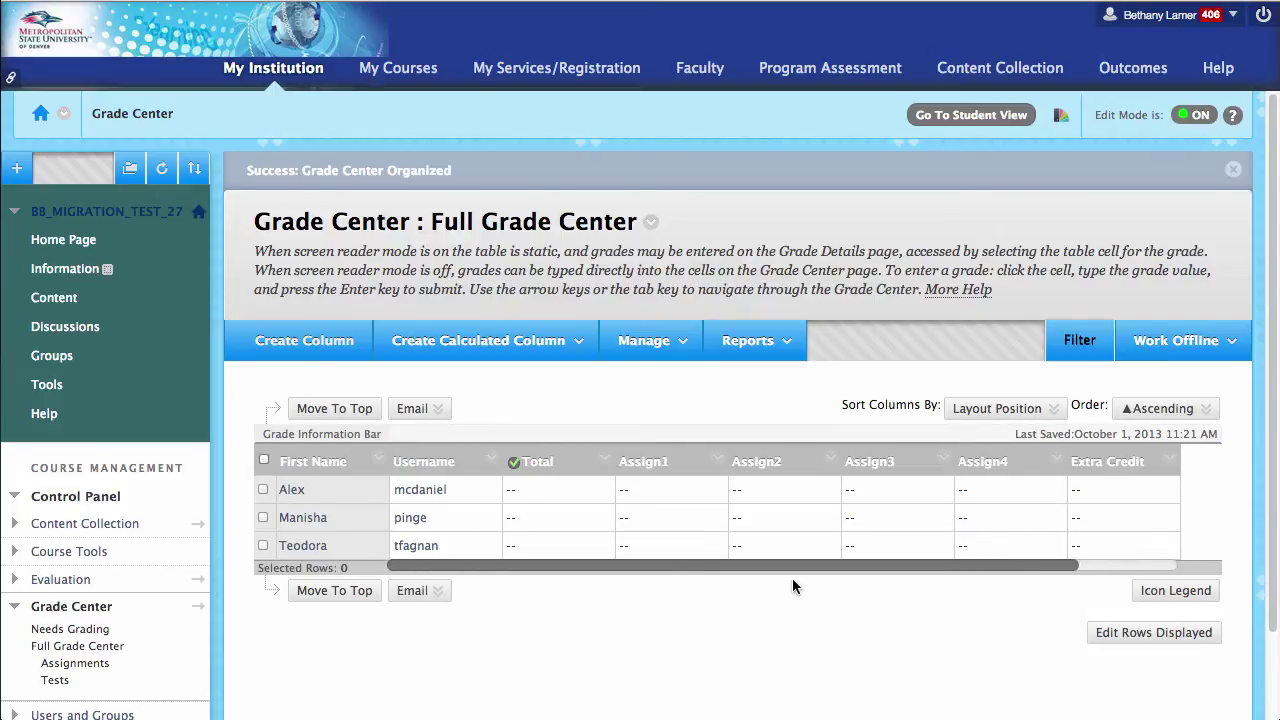
{"action": "mouse_move", "coordinate": [541, 468]}
{"action": "left_click_drag", "start_coordinate": [975, 566], "coordinate": [1097, 571]}
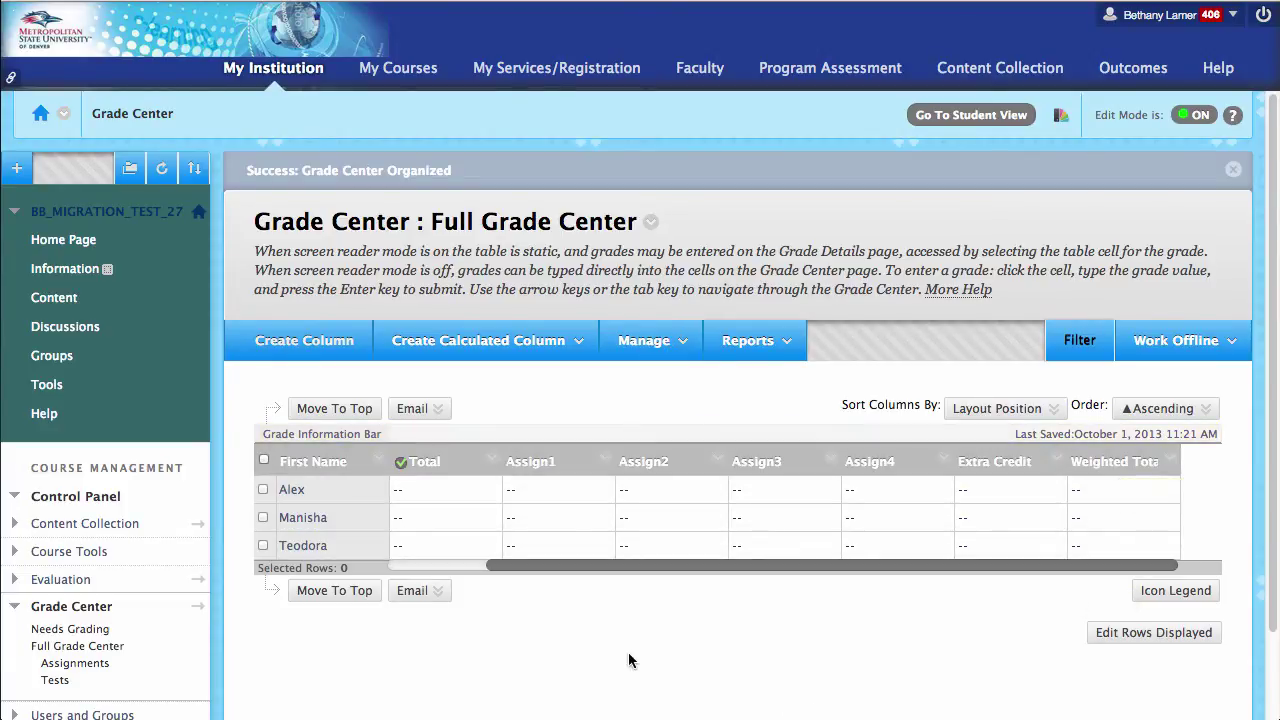
Start a new regular grade column and name it Final Grade.
{"action": "left_click", "coordinate": [284, 356]}
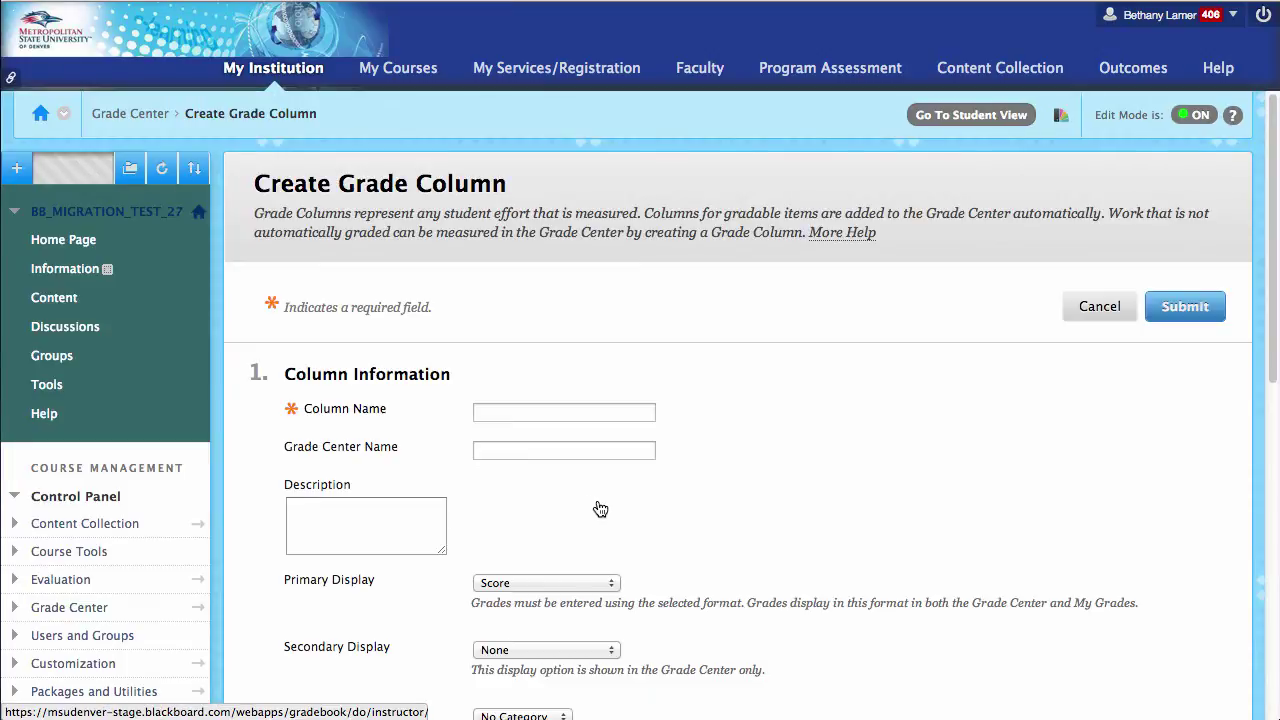
{"action": "left_click", "coordinate": [535, 412]}
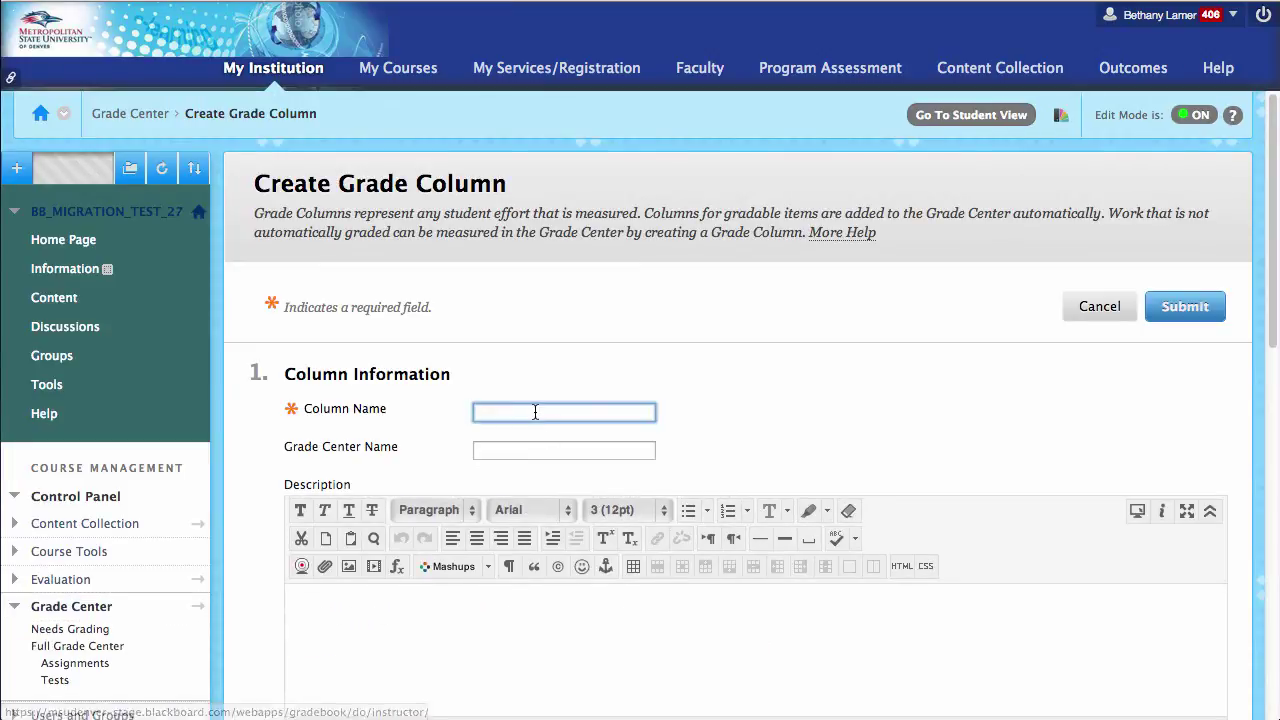
{"action": "left_click", "coordinate": [535, 412]}
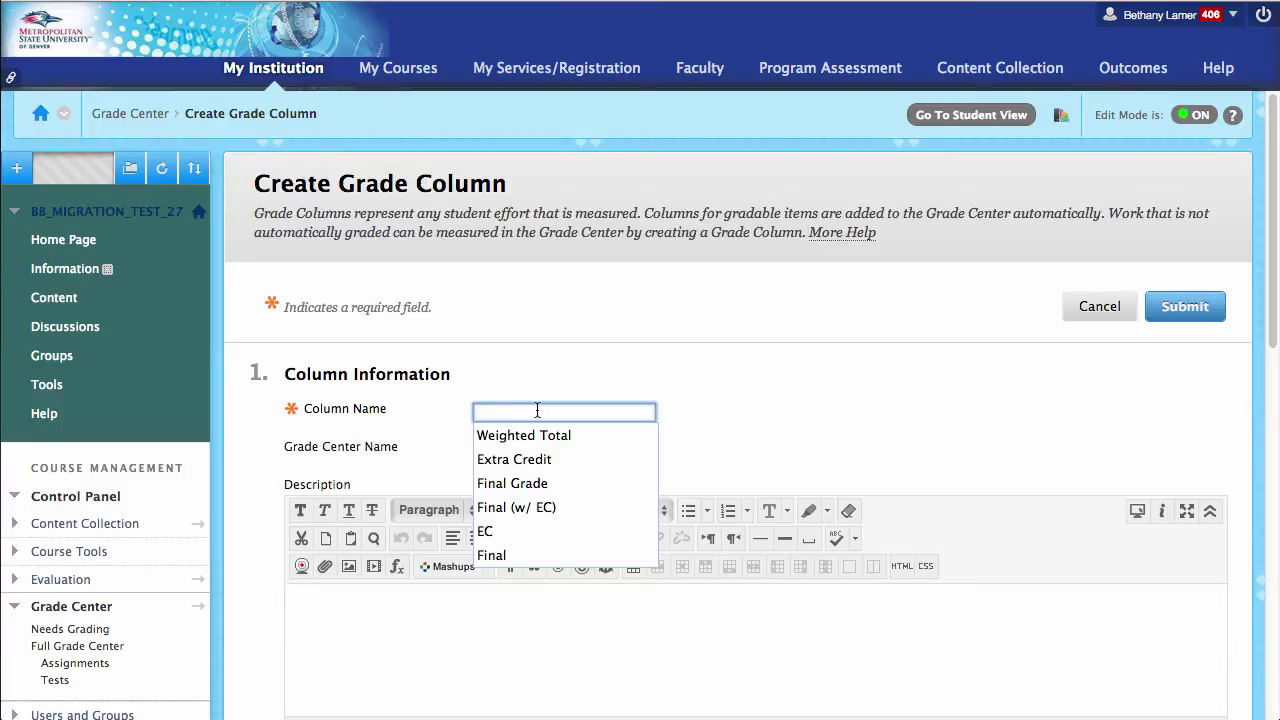
{"action": "type", "text": "Final Grade"}
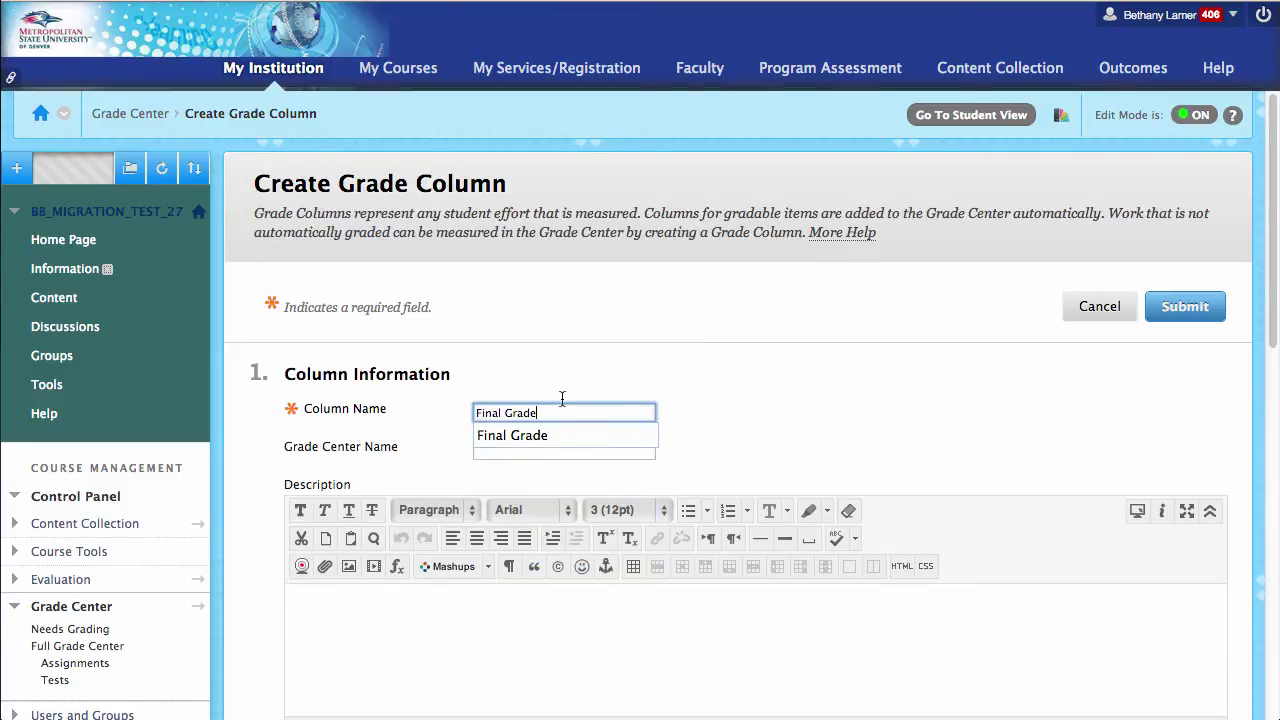
{"action": "left_click", "coordinate": [817, 410]}
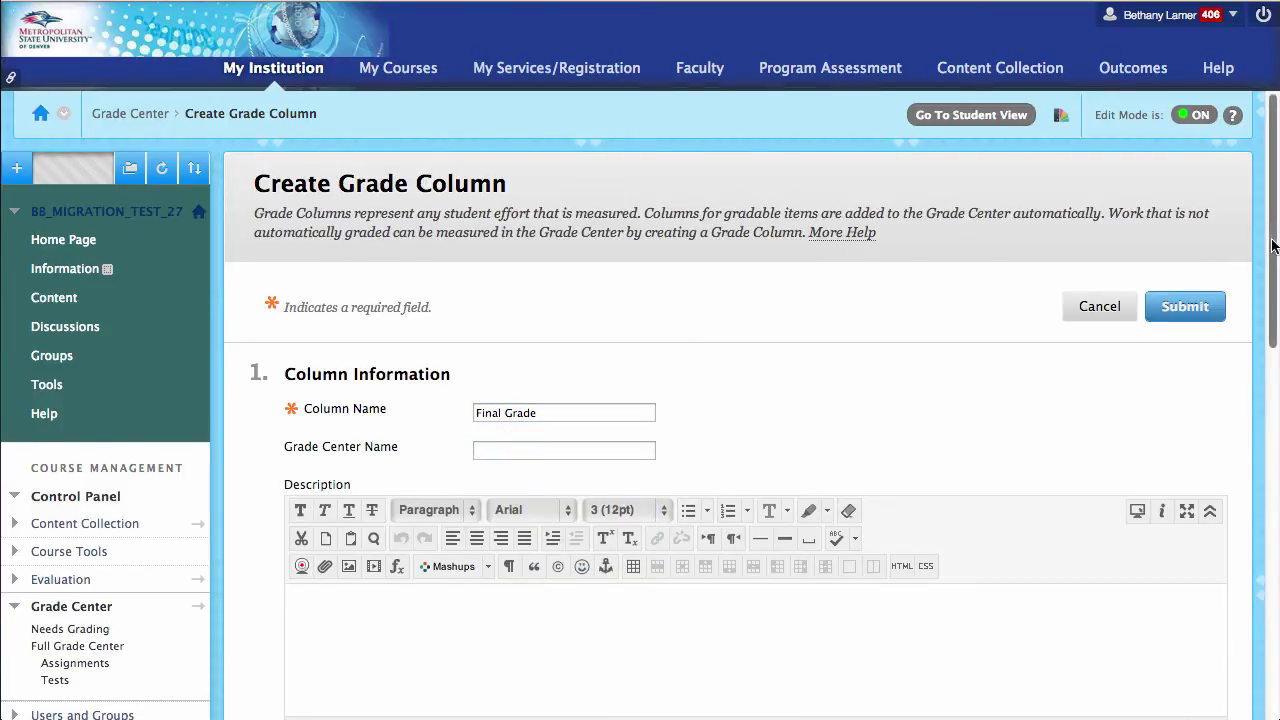
Set the Final Grade column's secondary display to Letter.
{"action": "left_click_drag", "start_coordinate": [1266, 240], "coordinate": [1264, 410]}
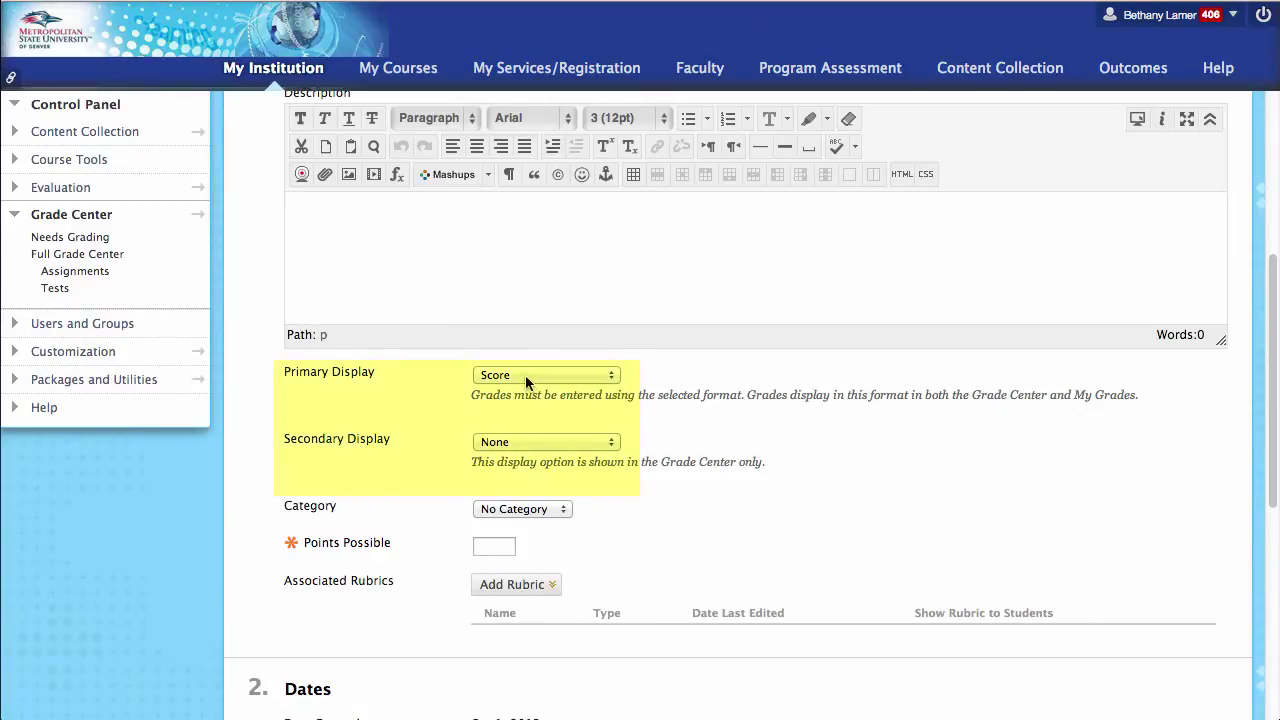
{"action": "left_click", "coordinate": [540, 442]}
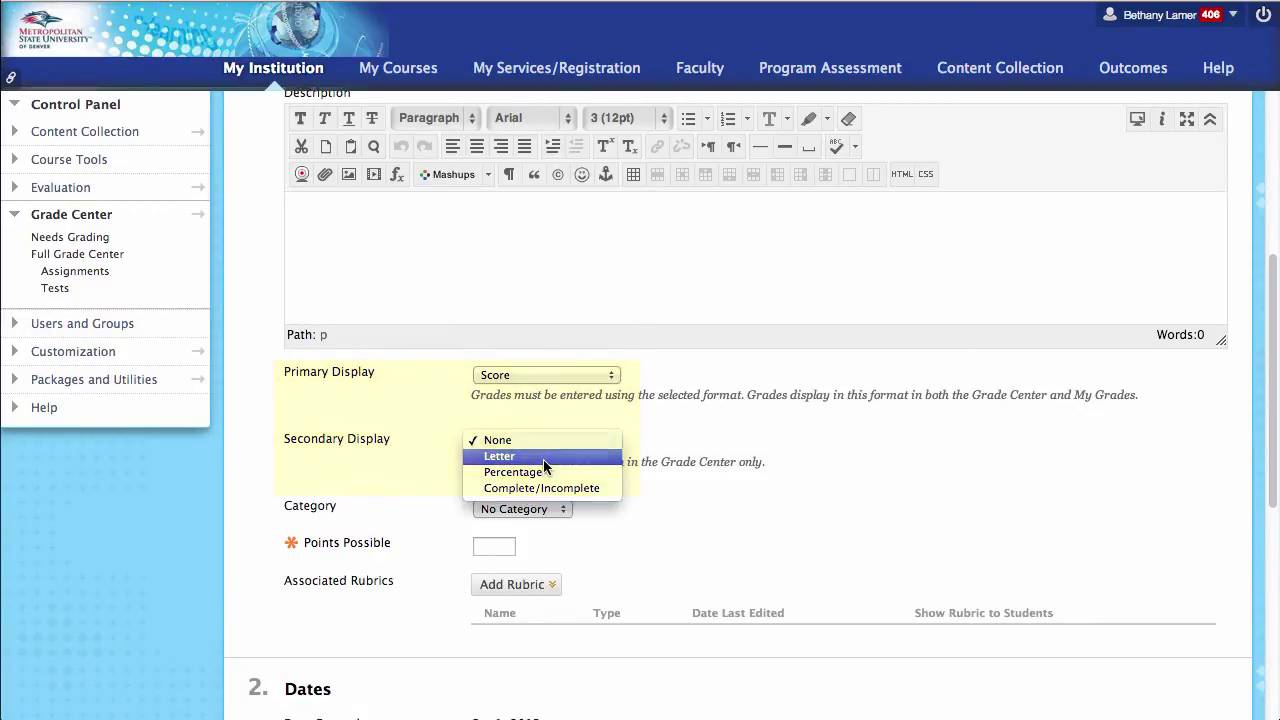
{"action": "left_click", "coordinate": [543, 459]}
Set the Final Grade column's points possible to 147.5 and submit the column to the Grade Center.
{"action": "left_click", "coordinate": [506, 540]}
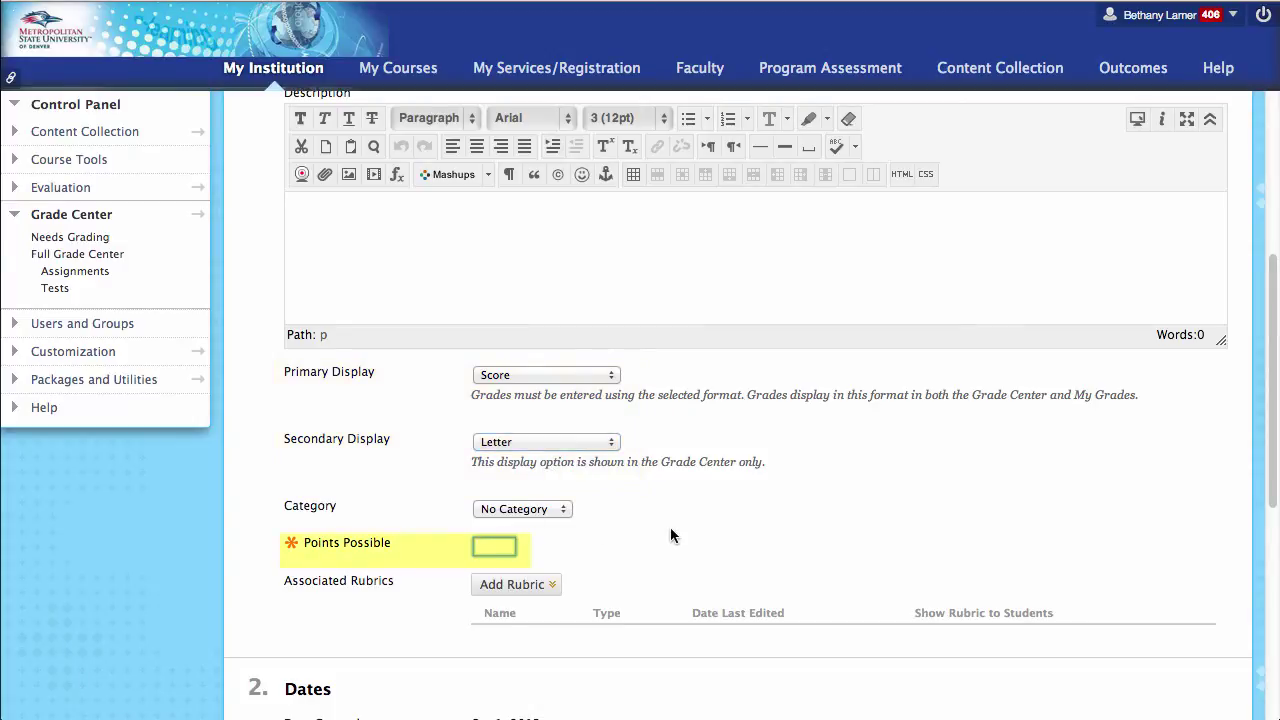
{"action": "type", "text": "147.5"}
{"action": "key", "text": "shift+Tab"}
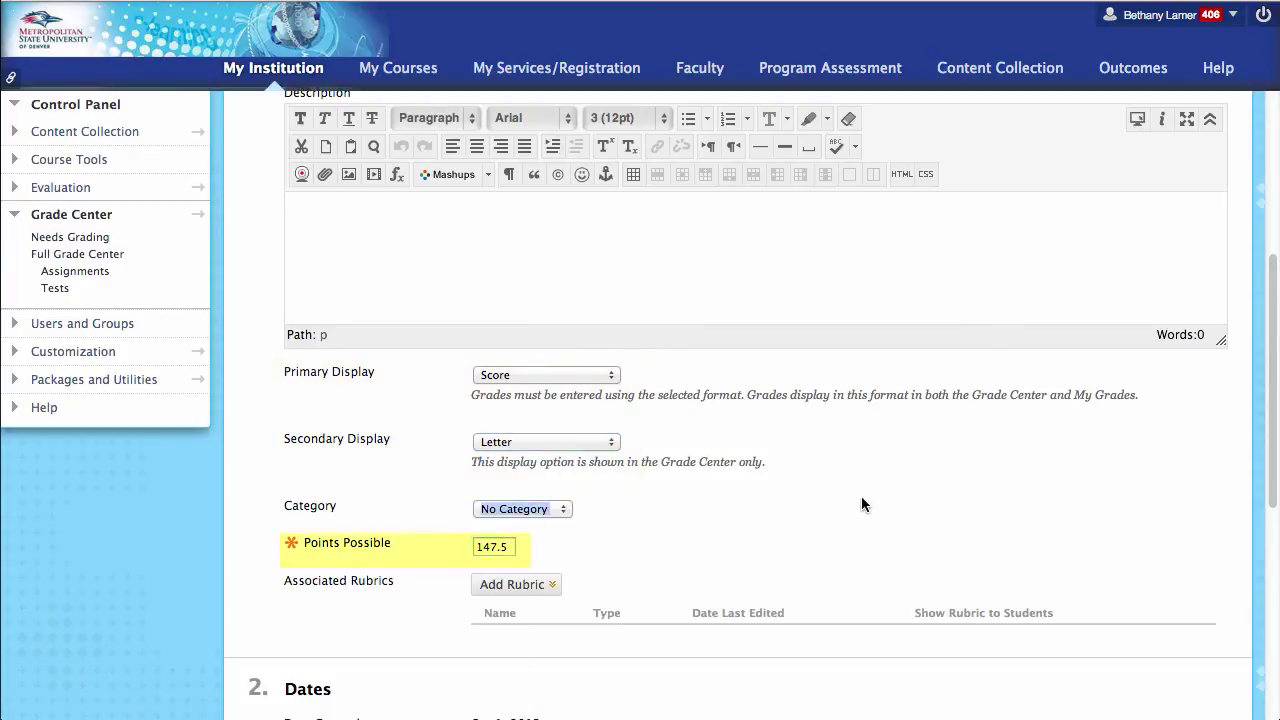
{"action": "left_click_drag", "start_coordinate": [1274, 401], "coordinate": [1272, 611]}
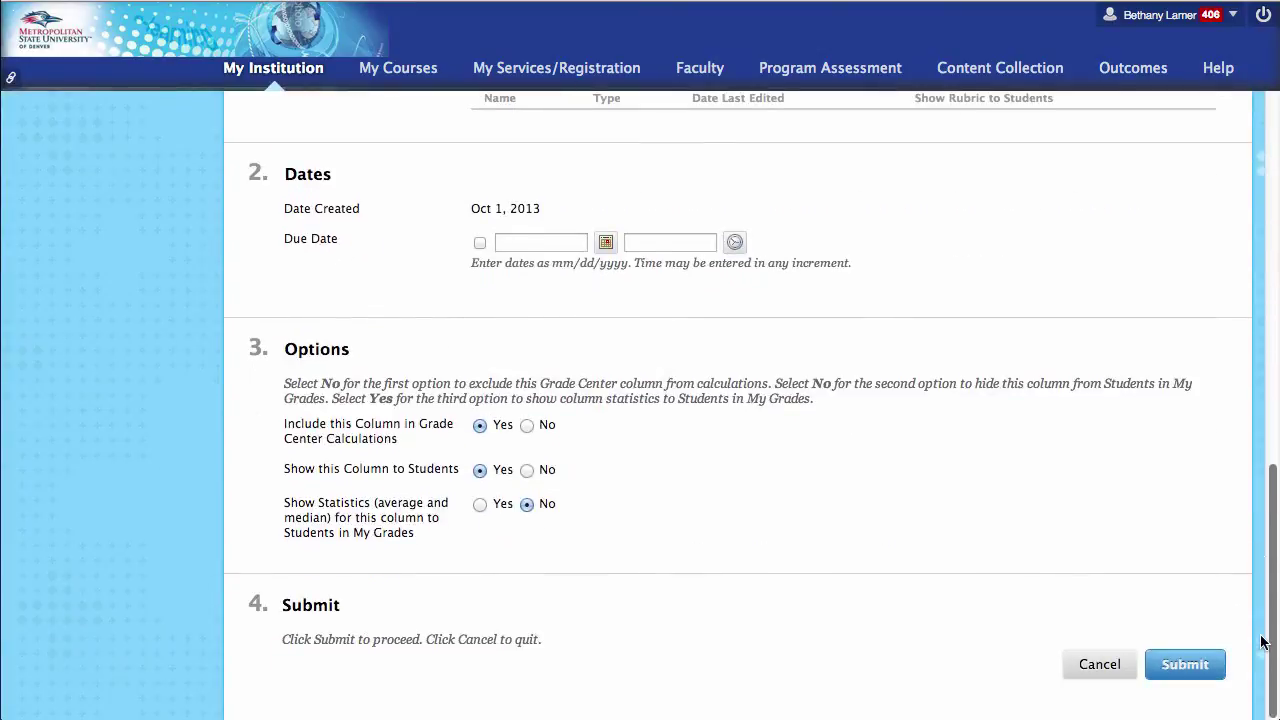
{"action": "left_click", "coordinate": [1190, 665]}
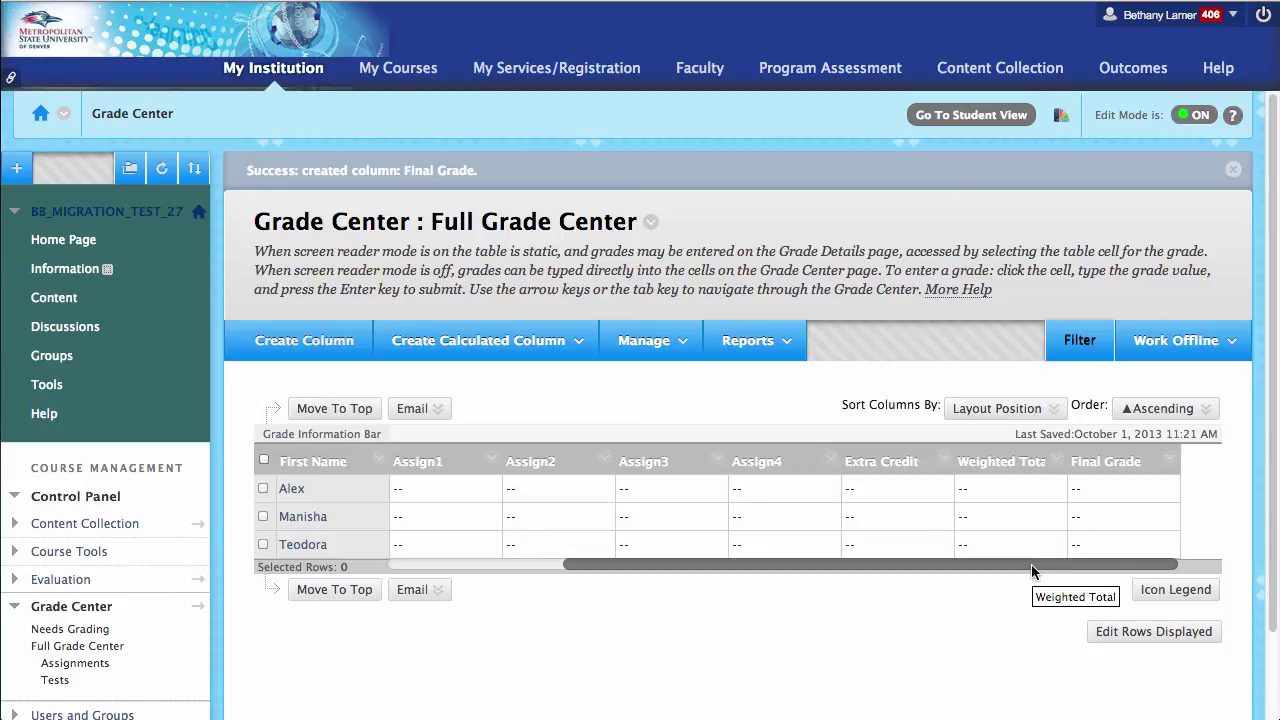
Enter Final Grade scores of 121.53 for the student in the first row and 157.5 for the student in the second row.
{"action": "left_click_drag", "start_coordinate": [1031, 564], "coordinate": [824, 567]}
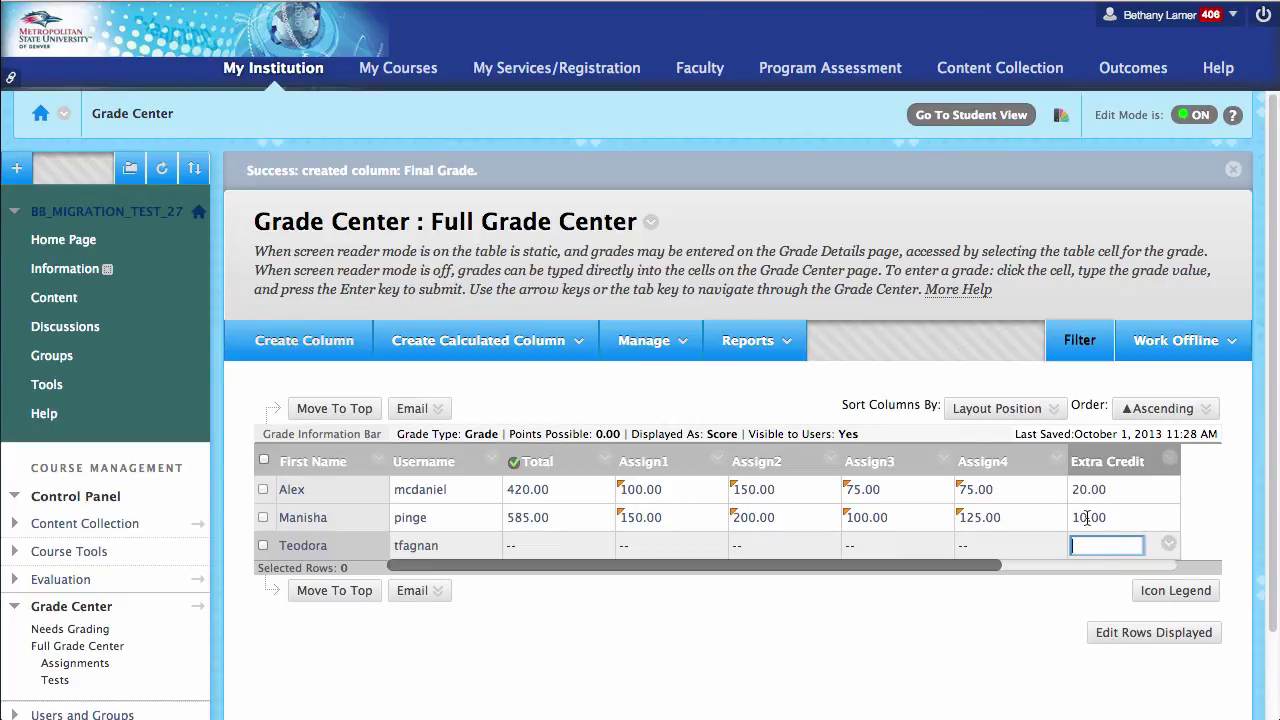
{"action": "left_click_drag", "start_coordinate": [961, 565], "coordinate": [1161, 565]}
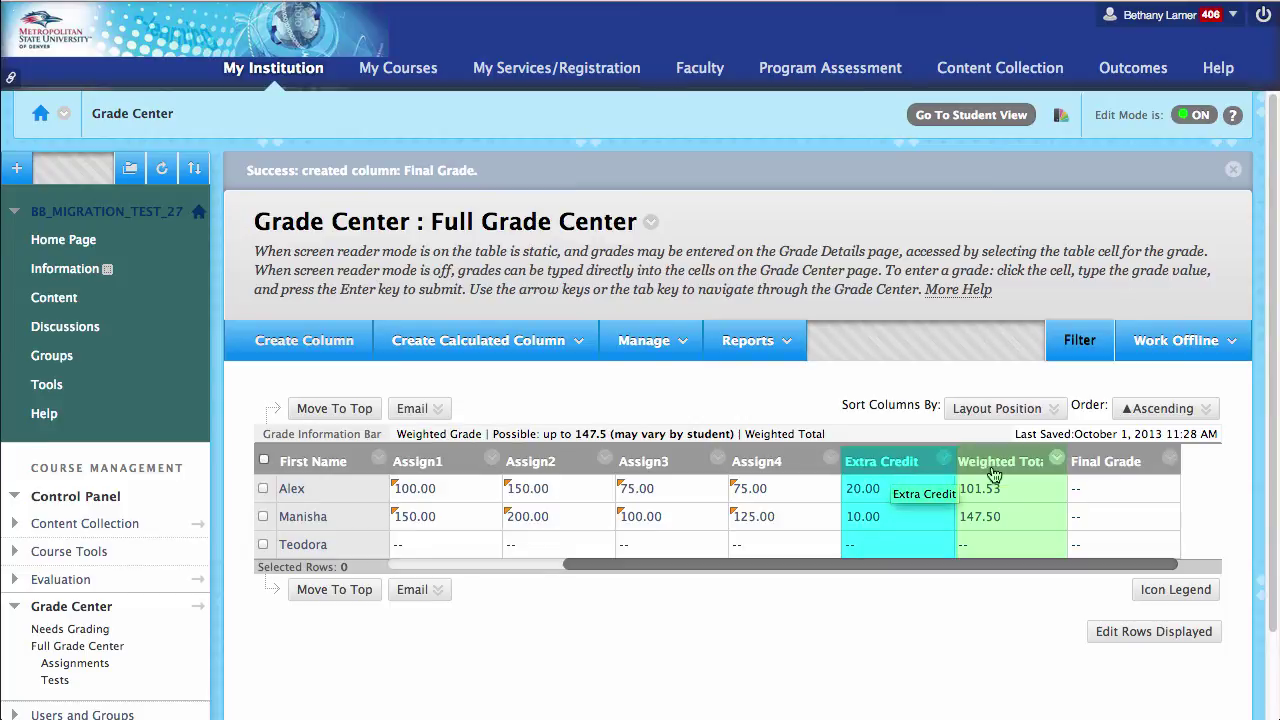
{"action": "left_click", "coordinate": [1080, 493]}
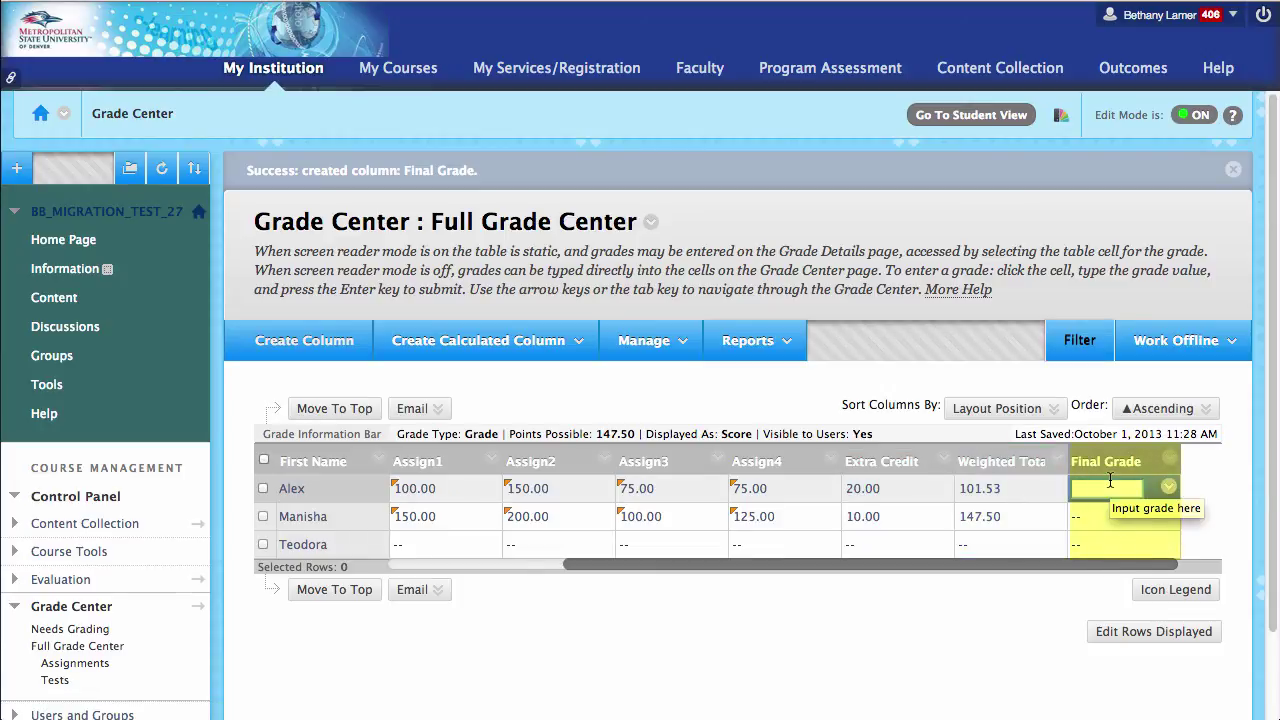
{"action": "type", "text": "121.53"}
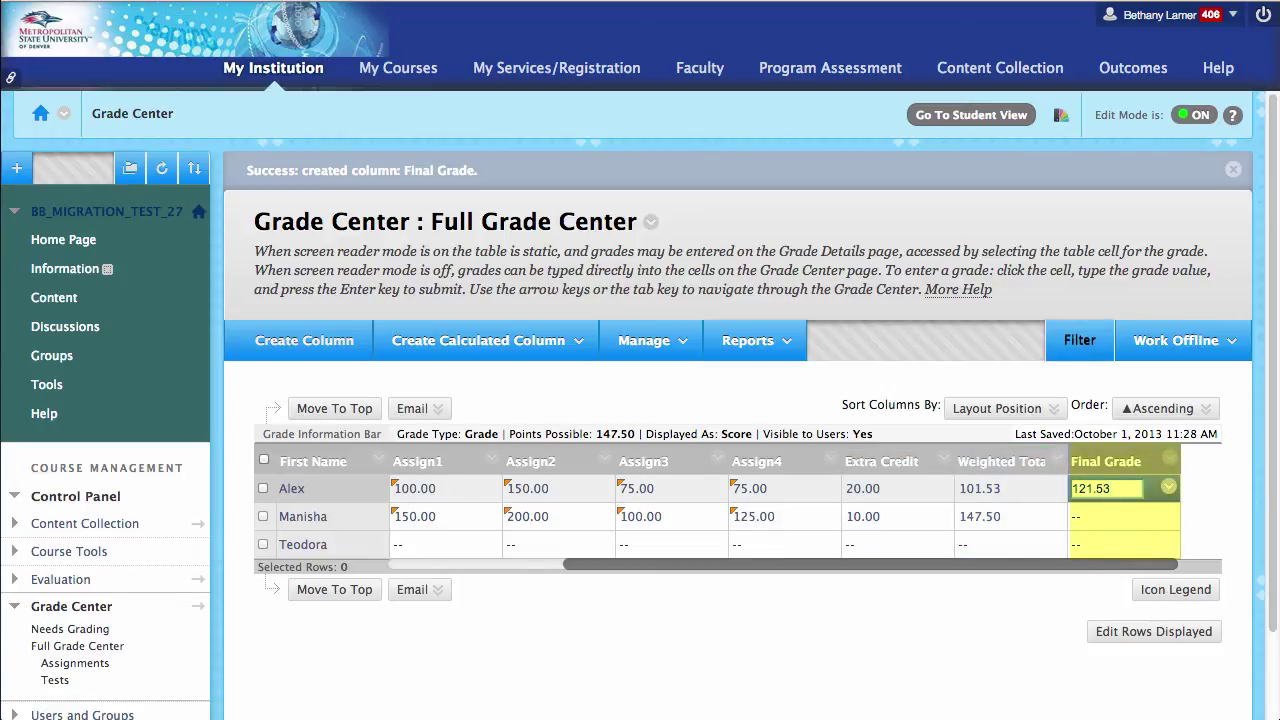
{"action": "key", "text": "Return"}
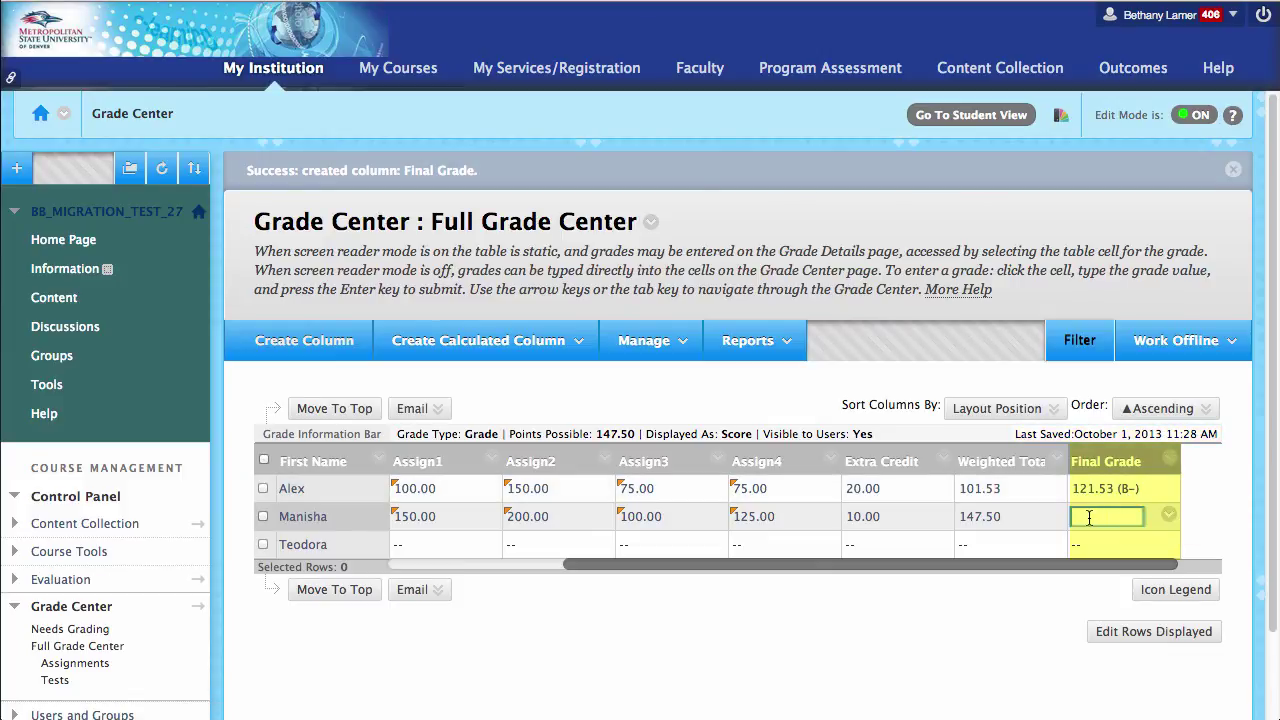
{"action": "type", "text": "157.5"}
{"action": "key", "text": "Return"}
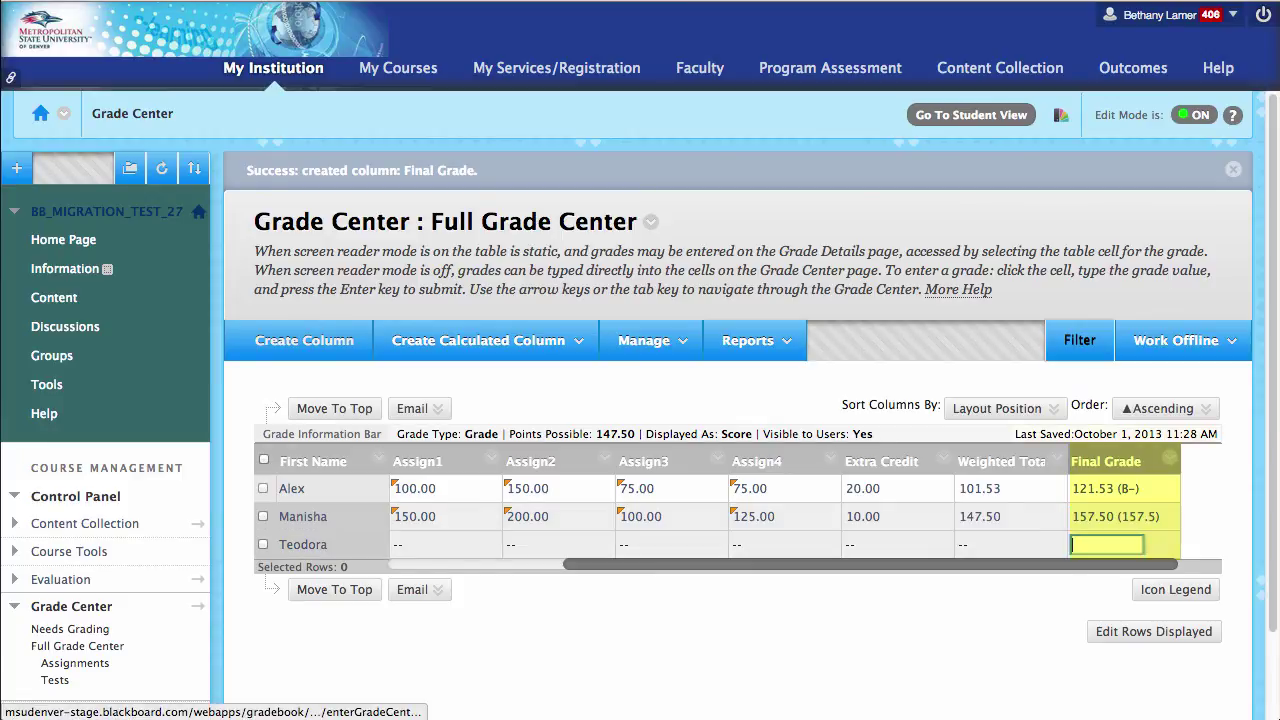